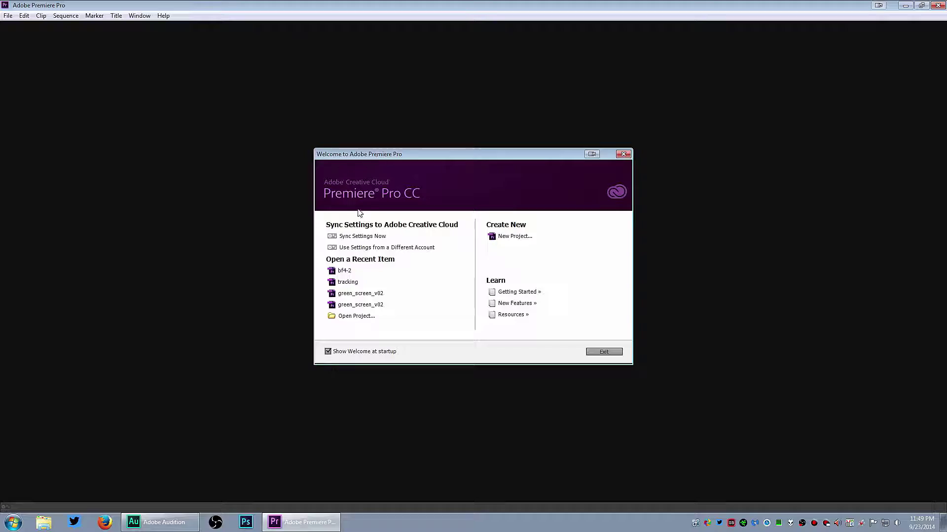
Create a new project named BF4_video in the 2014-09-20_BF4_Track_02 folder.
left_click(514, 237)
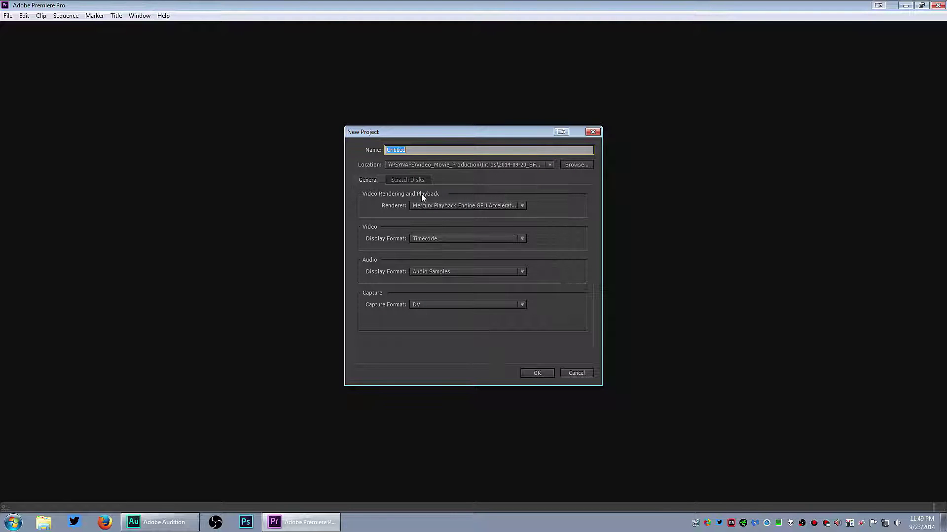
left_click(580, 165)
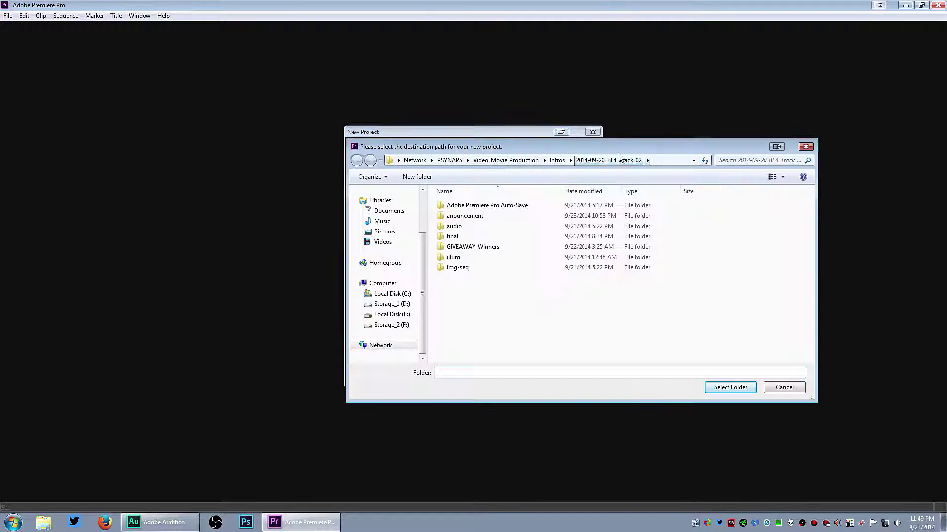
left_click_drag(618, 144, 606, 212)
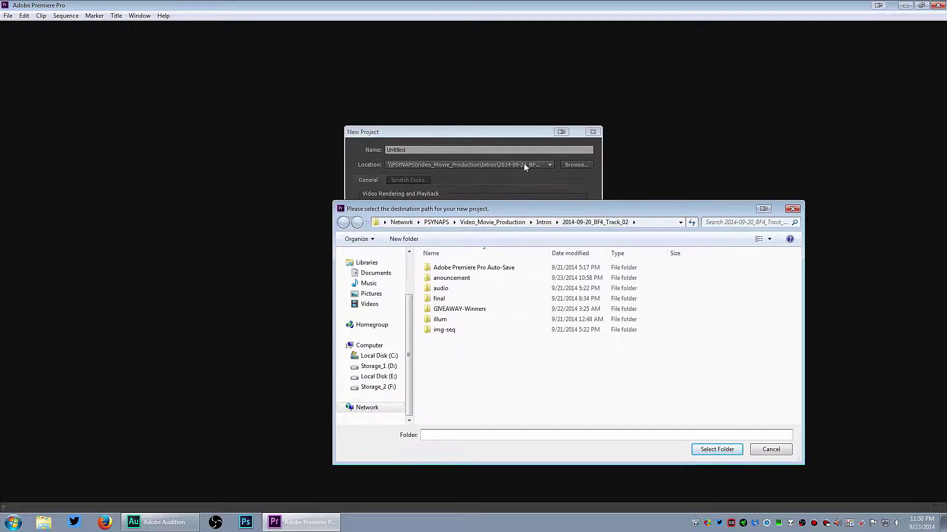
left_click(708, 450)
type("BF")
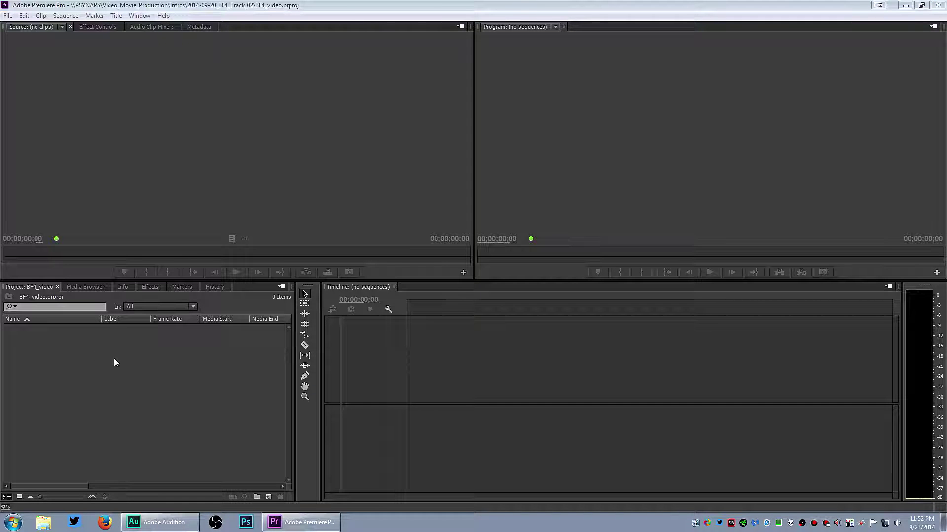
left_click(70, 344)
right_click(70, 344)
left_click(55, 338)
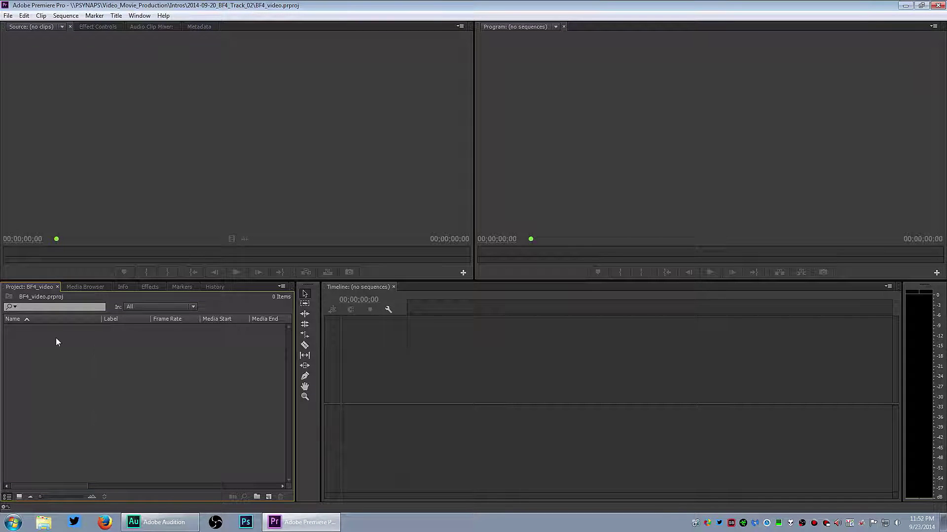
left_click(58, 523)
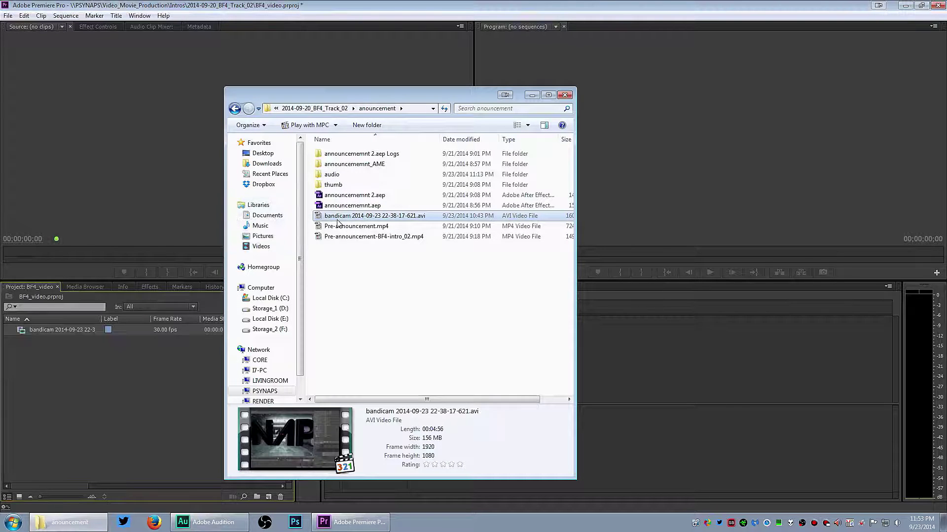
Import Psynaps_intro.mp4 from the final folder of 2014-09-20_BF4_Track_02 into the project.
left_click(336, 109)
left_click(332, 185)
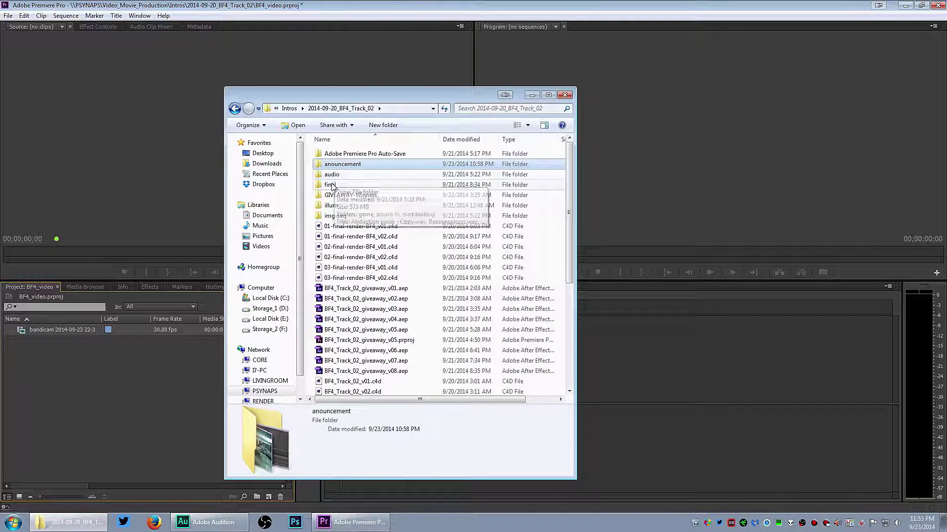
double_click(331, 185)
left_click(334, 168)
left_click_drag(333, 167, 120, 406)
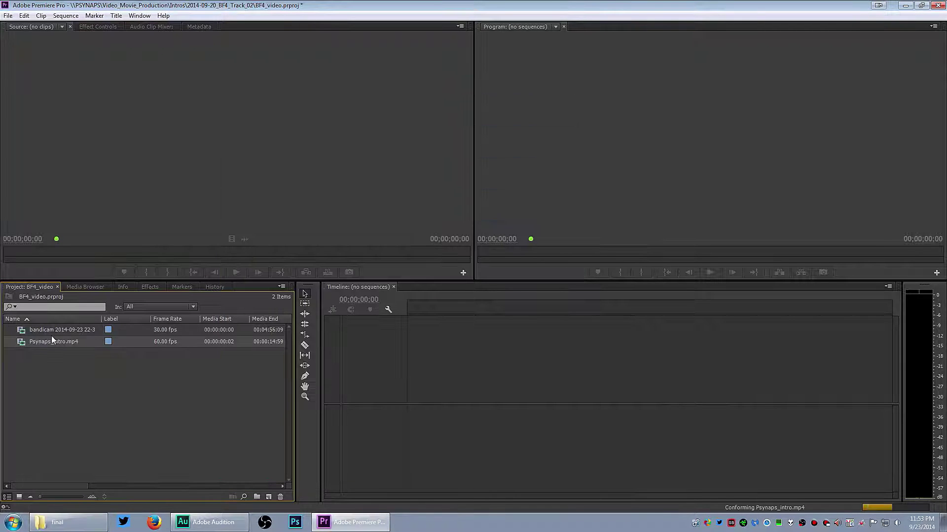
Load the bandicam recording in the Source Monitor and scrub through its footage.
left_click(52, 330)
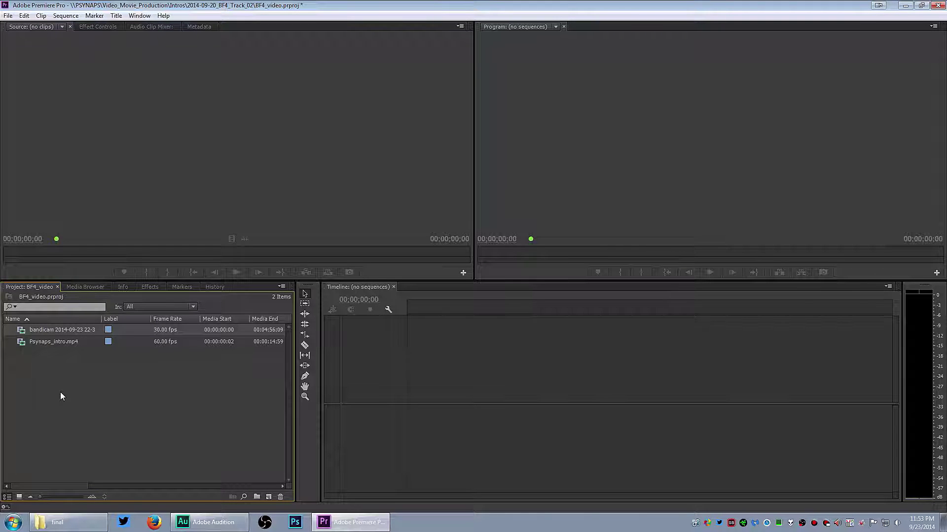
left_click(43, 332)
left_click(45, 333)
double_click(20, 330)
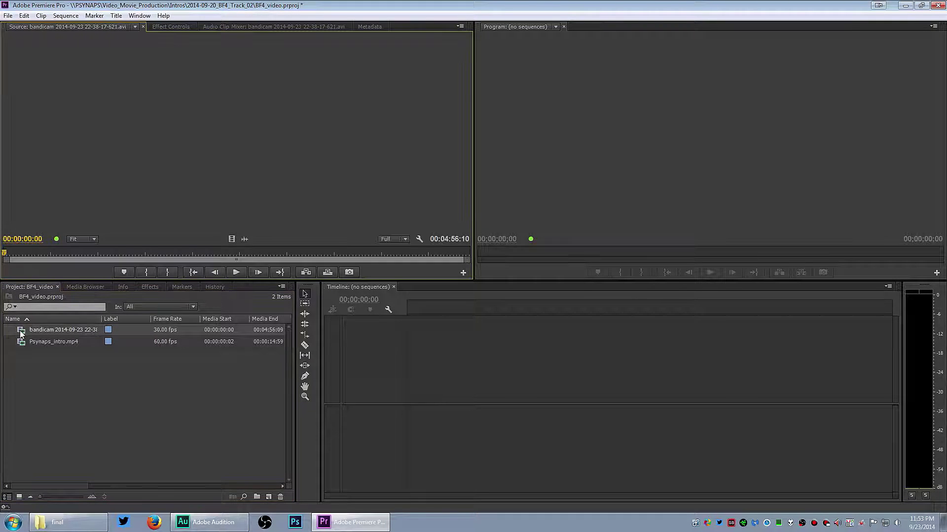
left_click_drag(71, 251, 141, 253)
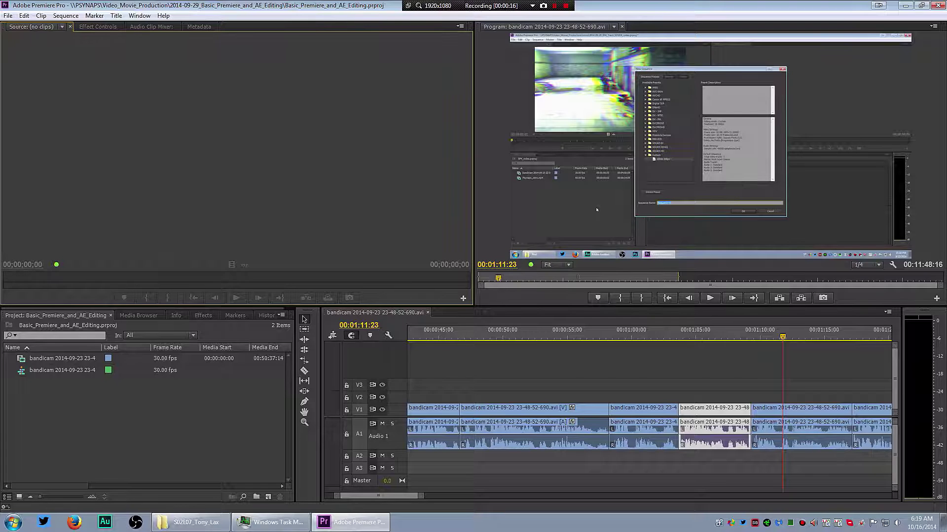
Create a new sequence from the bandicam clip in the Basic_Premiere_and_AE_Editing project.
right_click(54, 359)
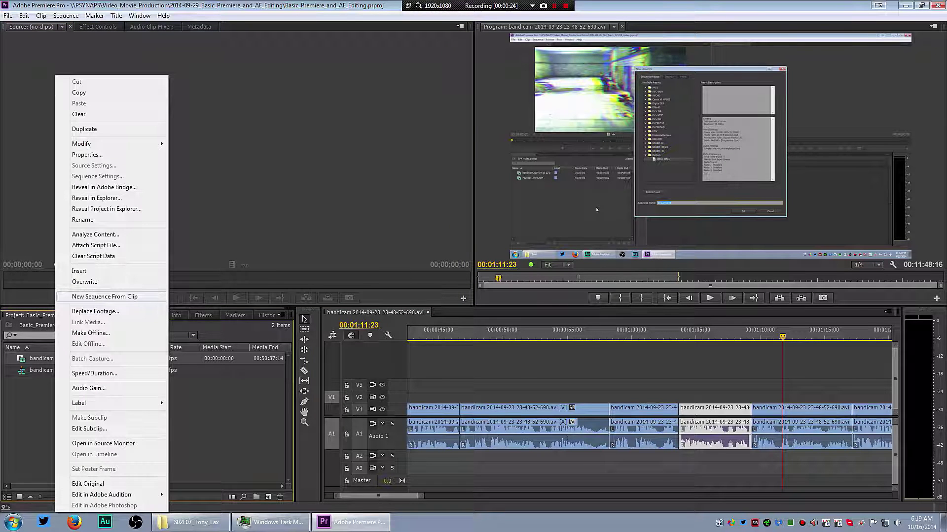
left_click(123, 296)
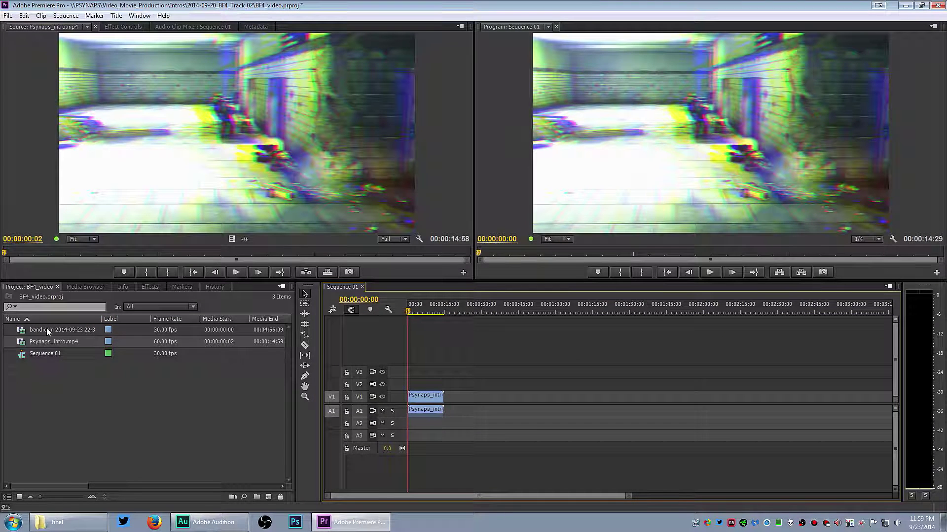
Place the bandicam clip directly after the intro on V1 of Sequence 01 and mute audio track A1.
left_click_drag(47, 327, 460, 410)
left_click(382, 411)
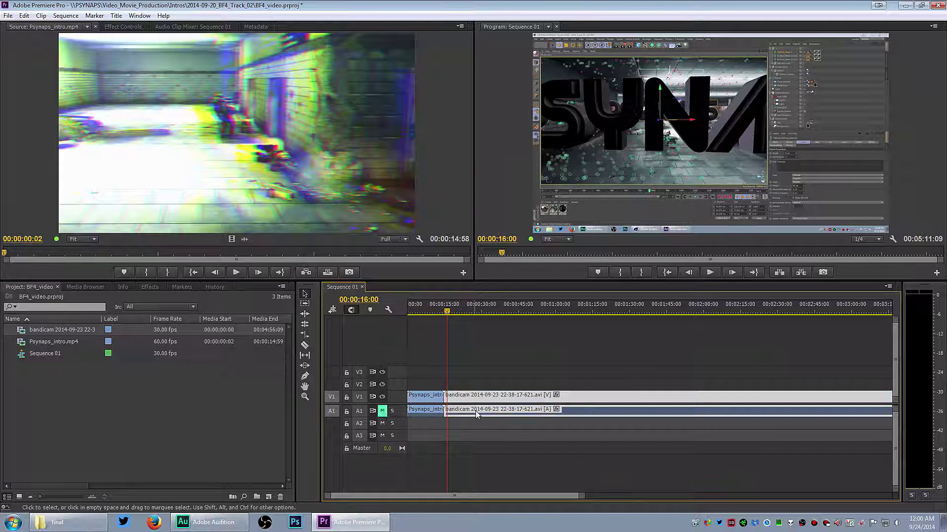
Import 03-final.wav from the audio folder inside anouncement and place it on track A2 at the start of the bandicam clip.
left_click(63, 527)
double_click(327, 153)
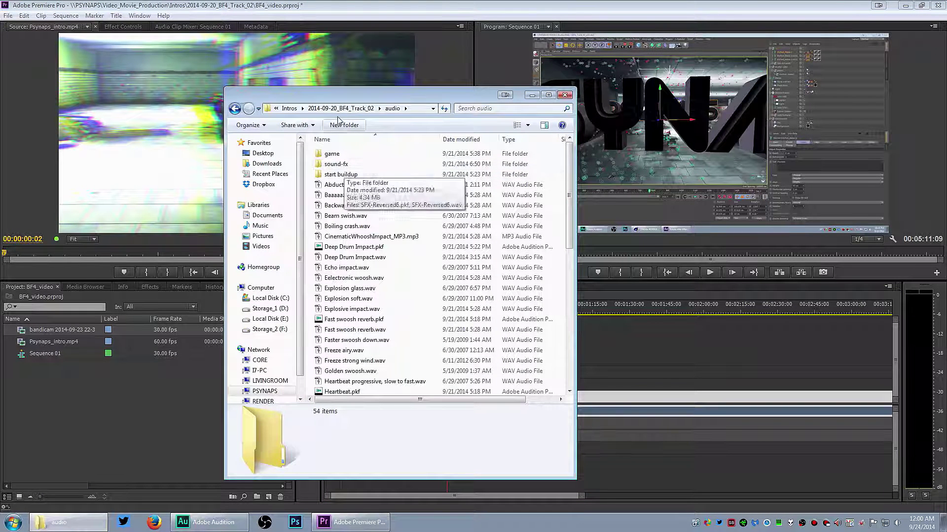
left_click(235, 108)
double_click(342, 163)
double_click(332, 154)
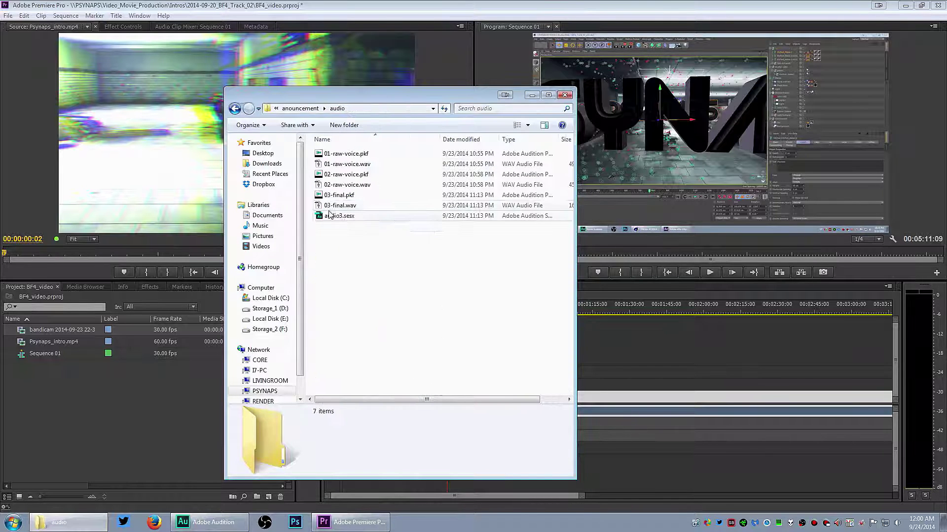
left_click_drag(331, 206, 108, 444)
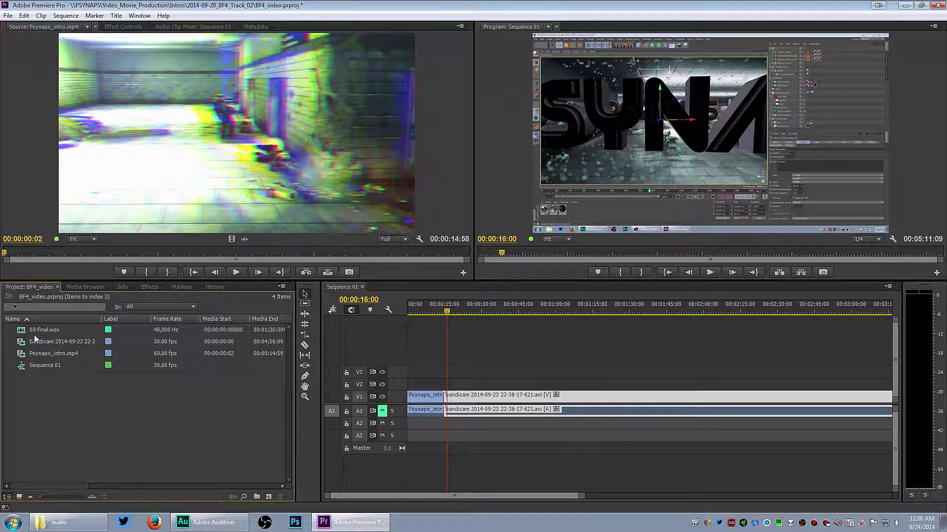
left_click_drag(35, 334, 446, 429)
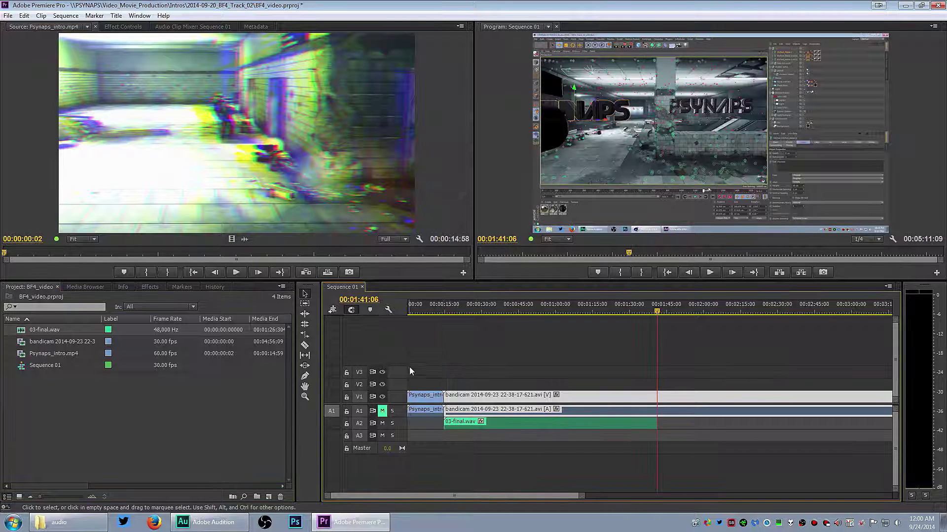
Play the sequence from 00:00:15:00 to check the voice-over against the bandicam footage.
left_click_drag(447, 311, 446, 311)
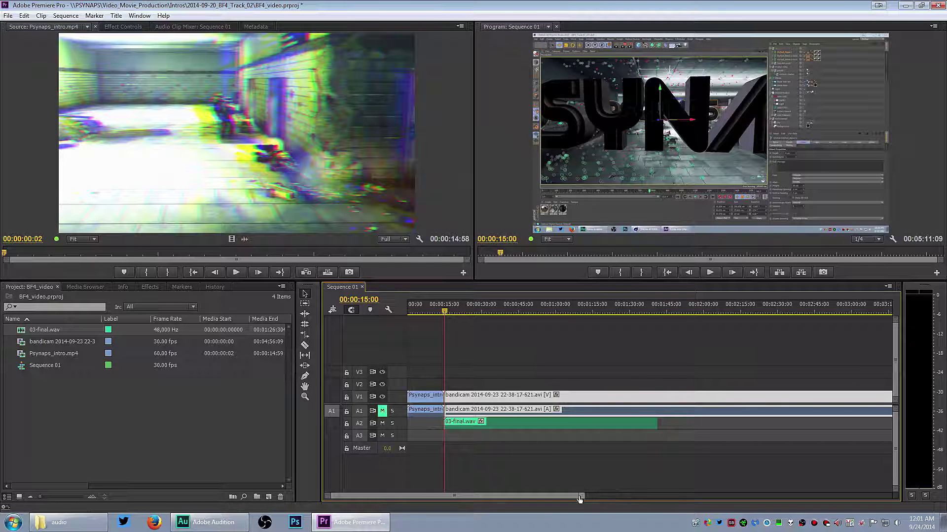
left_click_drag(580, 496, 406, 496)
key("space")
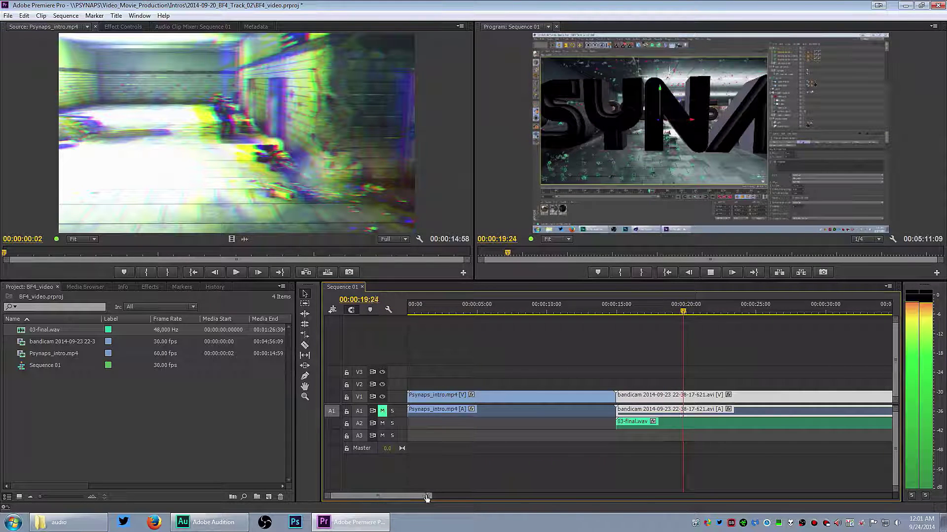
left_click_drag(428, 497, 503, 497)
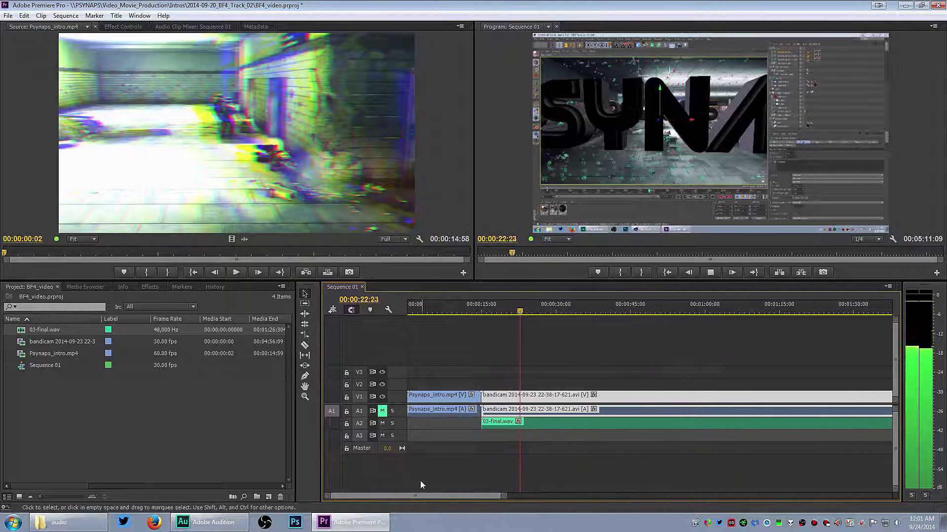
Expand audio track A2 and increase its height to show the waveform of 03-final.wav.
double_click(401, 427)
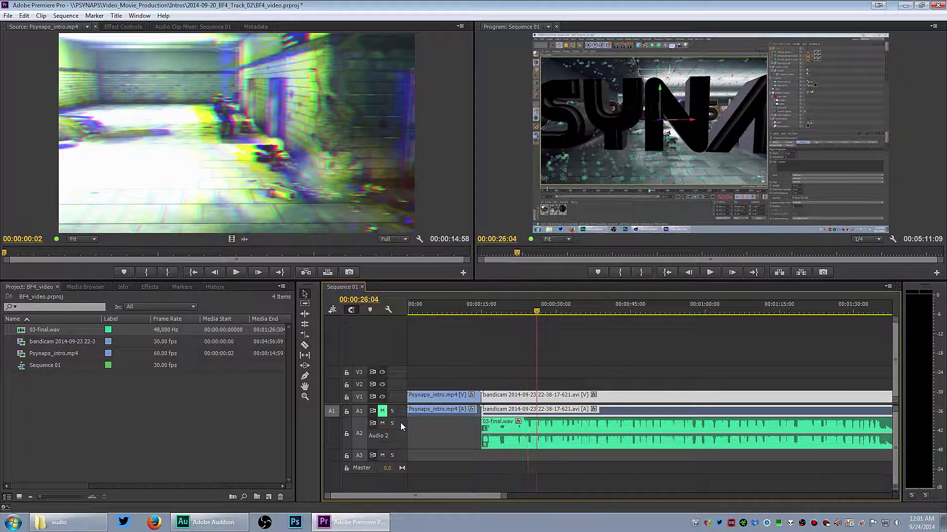
double_click(400, 422)
double_click(400, 422)
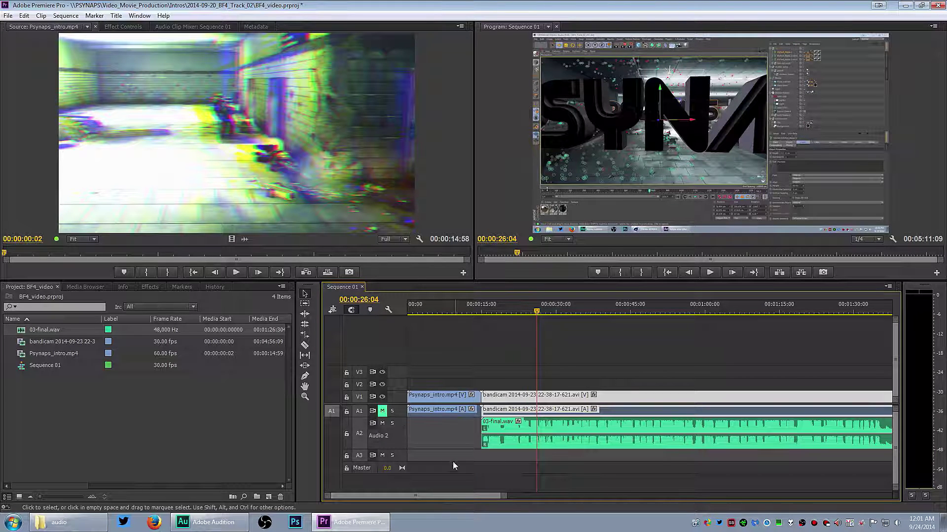
left_click_drag(387, 449, 387, 465)
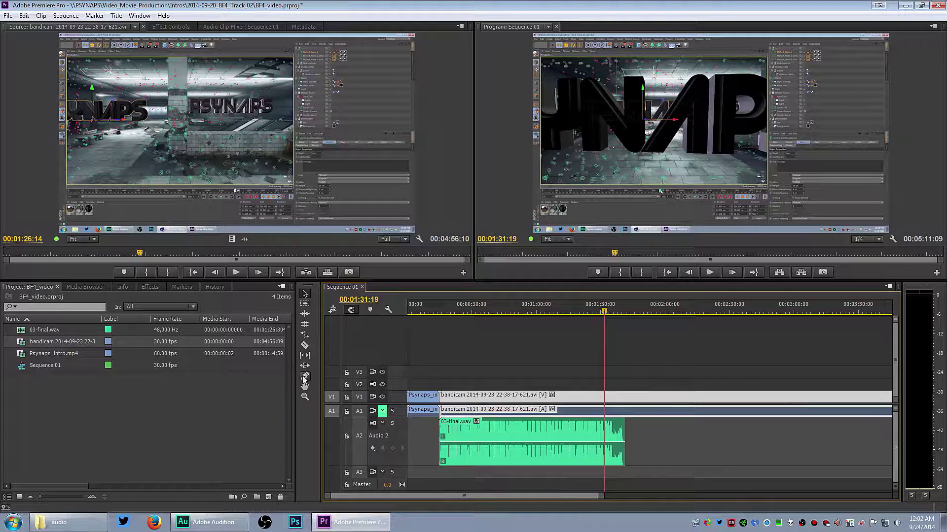
Split the bandicam clip at 00:01:31:19 with the Razor tool and return to the Selection tool.
left_click(305, 345)
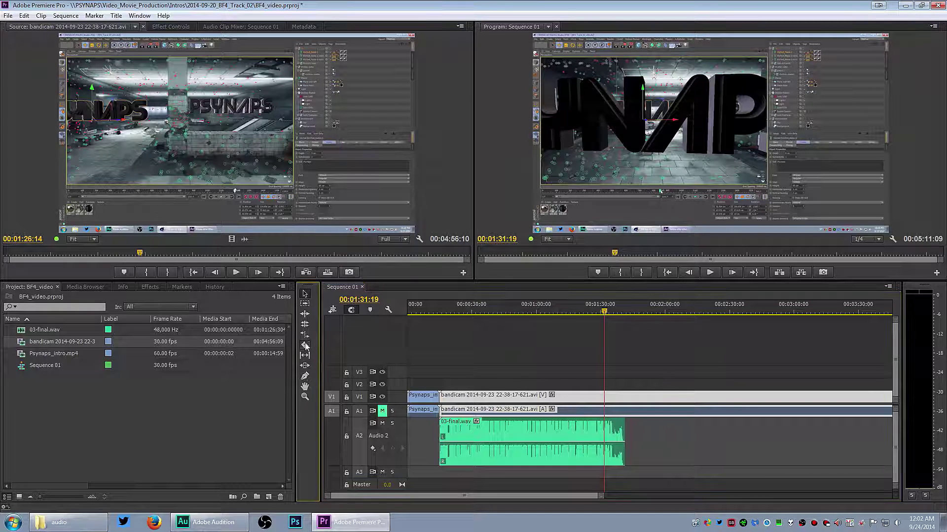
left_click(609, 397)
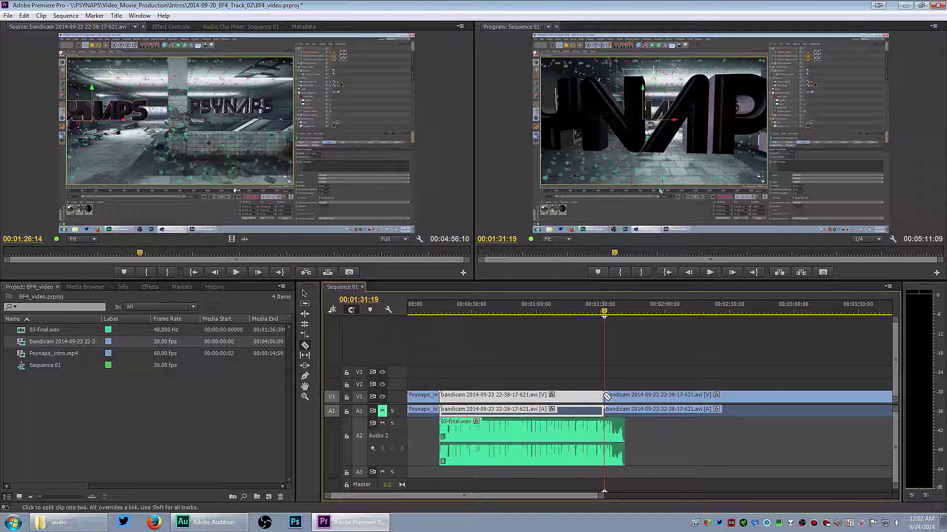
left_click(306, 294)
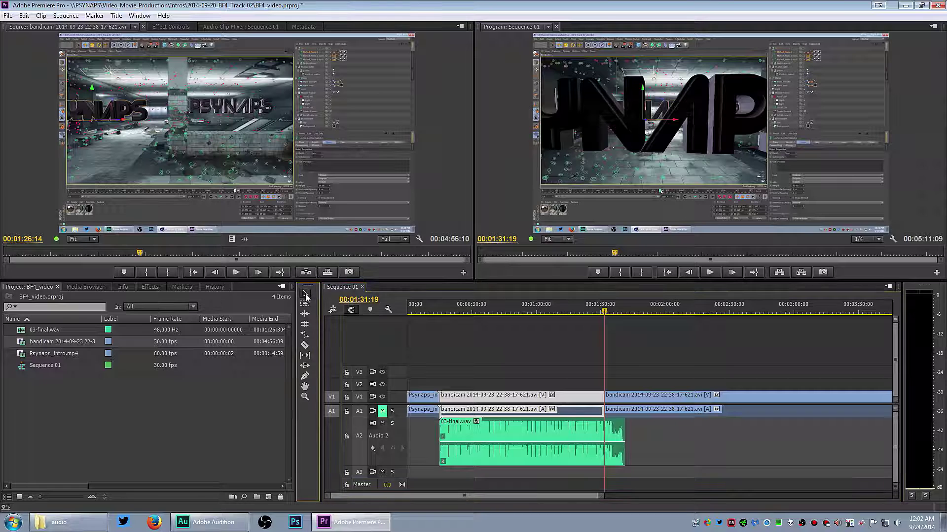
Delete the bandicam part before the cut and move the remaining part up against the end of the intro.
right_click(552, 396)
left_click(519, 396)
left_click(659, 396)
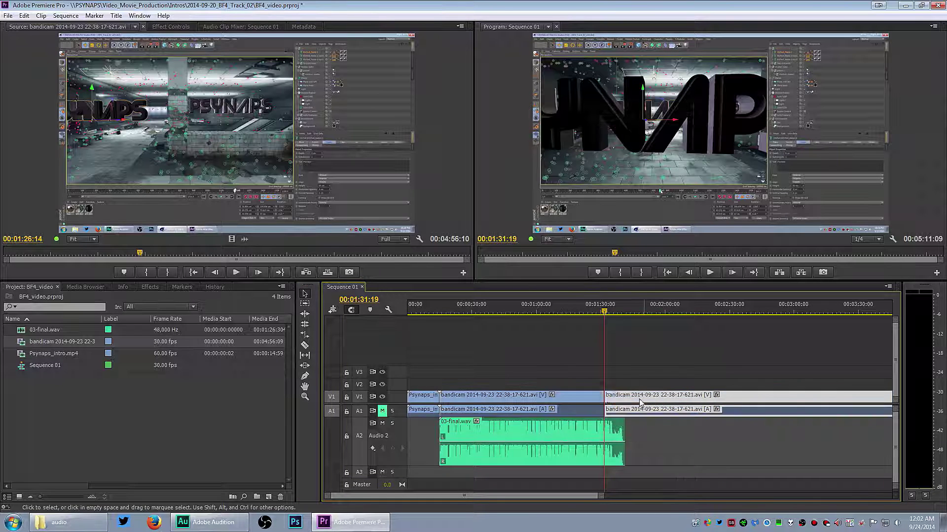
right_click(552, 396)
left_click(527, 397)
key("Delete")
left_click_drag(644, 397, 477, 396)
Scrub the start of the bandicam clip and split it at 00:00:19:19.
left_click(446, 310)
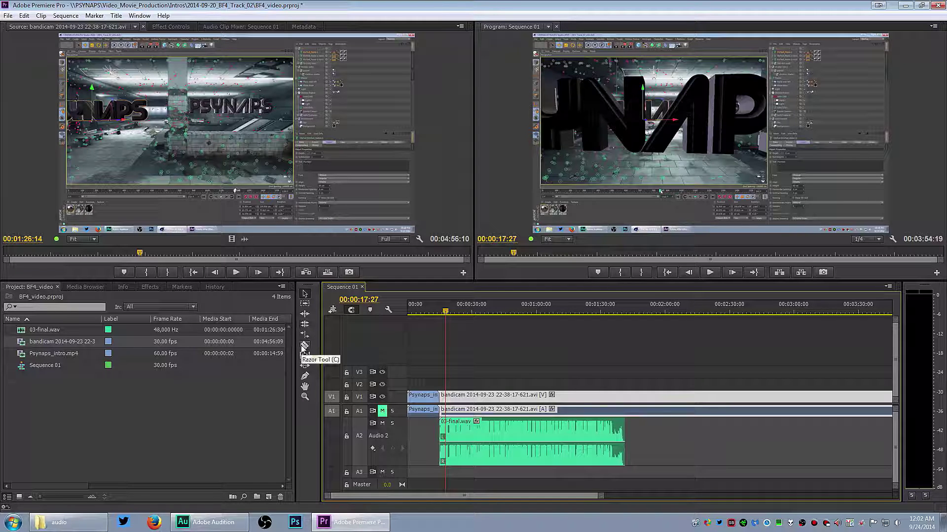
left_click(459, 311)
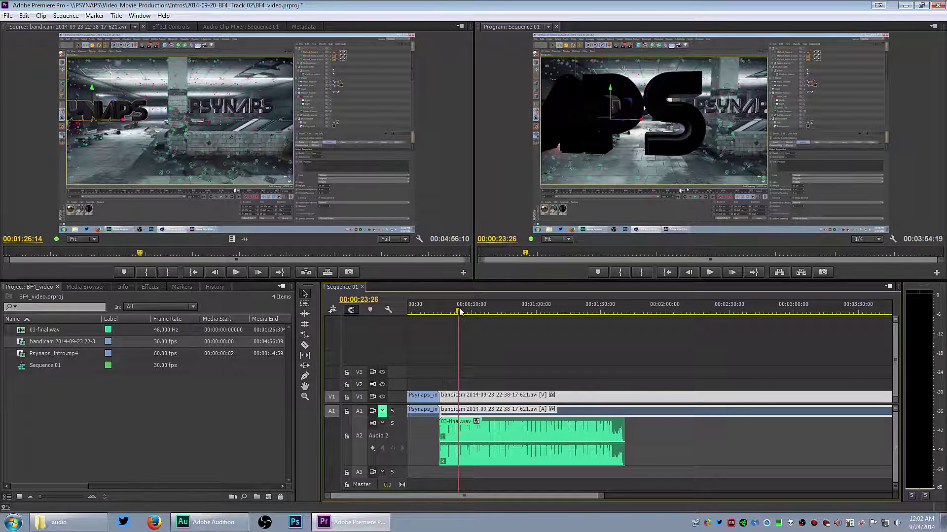
left_click_drag(460, 311, 438, 311)
left_click_drag(601, 496, 392, 496)
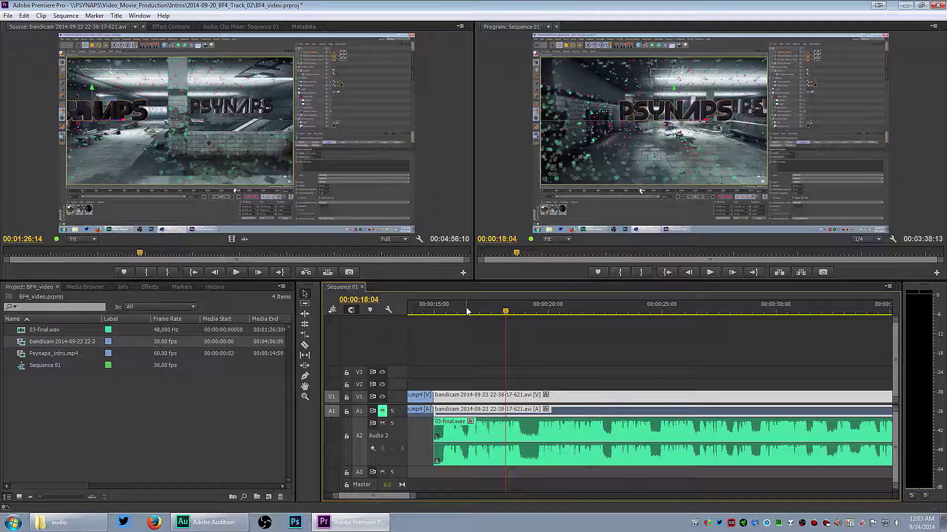
left_click_drag(467, 311, 539, 312)
key("ctrl+k")
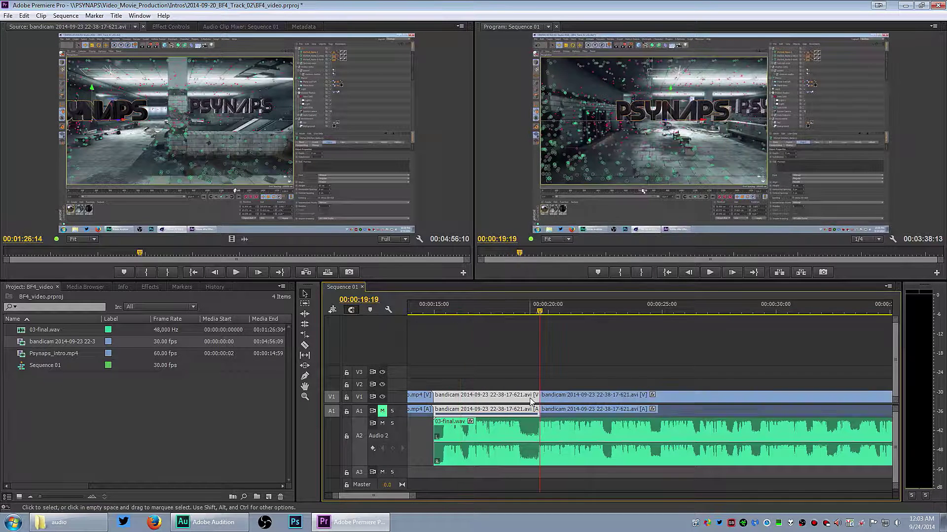
Try deleting the short bandicam segment before the cut and moving the remaining clip against the intro, and undo both edits.
key("Up")
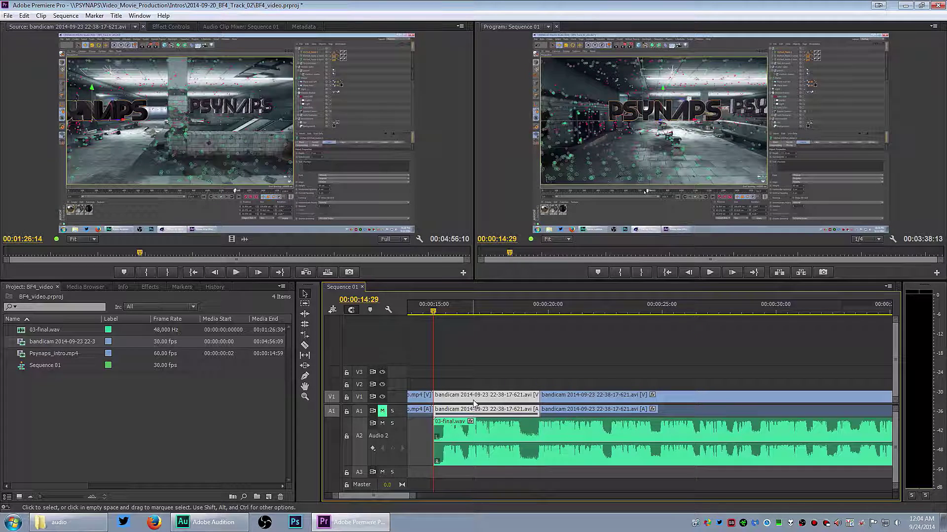
key("Delete")
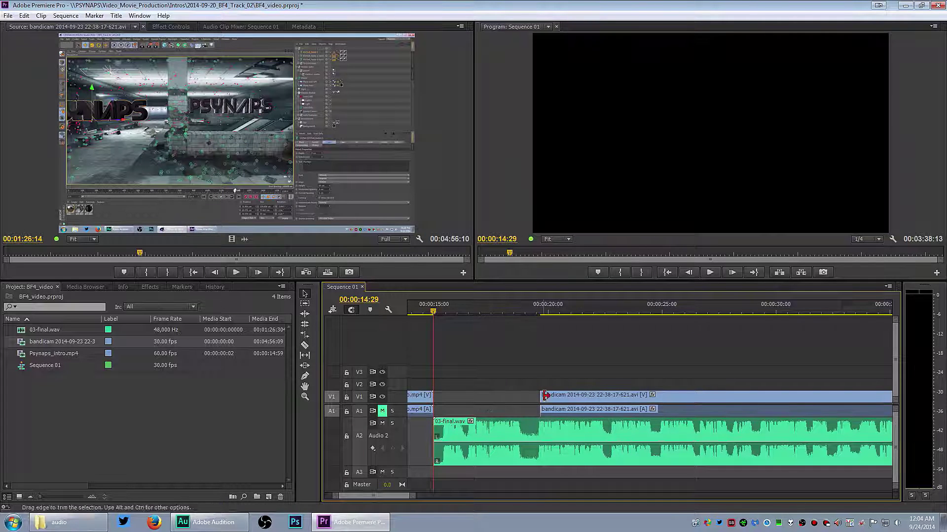
left_click_drag(549, 397, 442, 398)
key("ctrl+z")
key("ctrl+z")
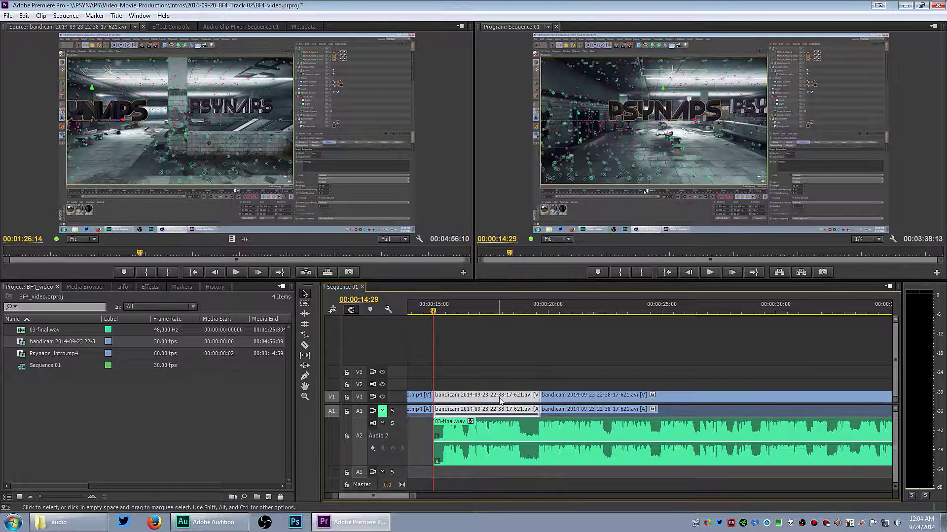
Try deleting the short bandicam segment after the intro and closing the empty gap, and undo both edits.
key("Delete")
left_click(475, 399)
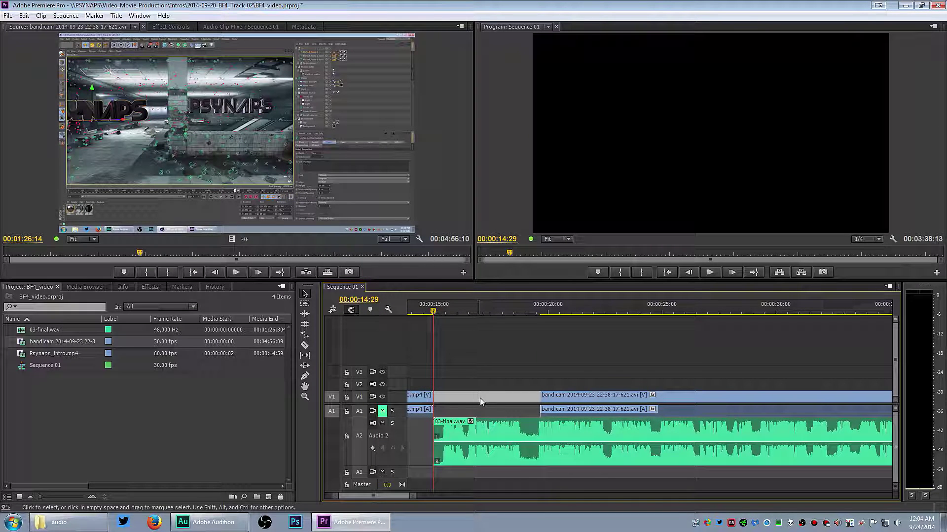
key("Delete")
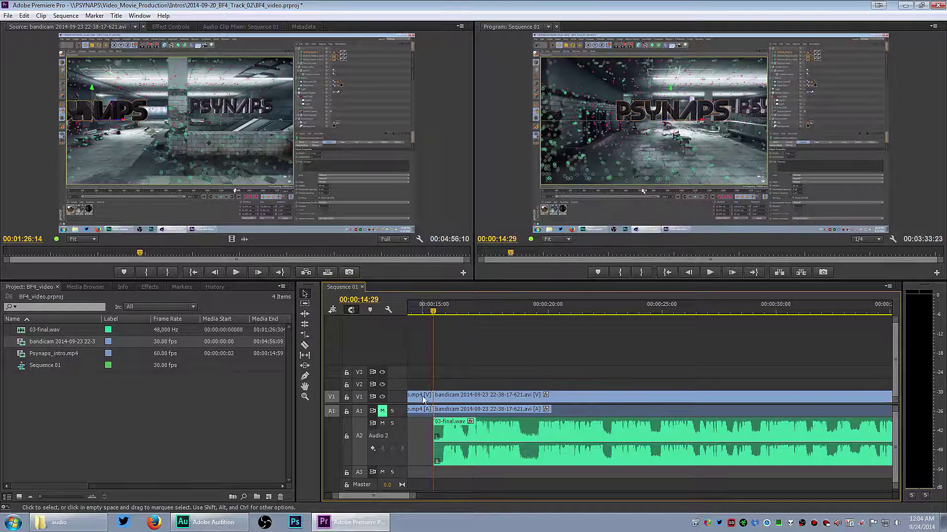
key("ctrl+z")
key("ctrl+z")
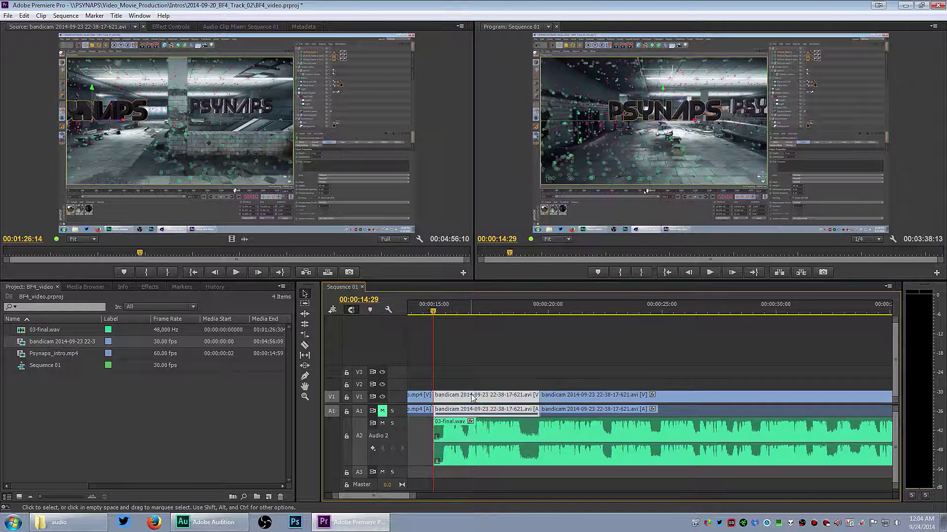
Ripple delete the short bandicam segment between the intro and the rest of the recording.
key("shift+Delete")
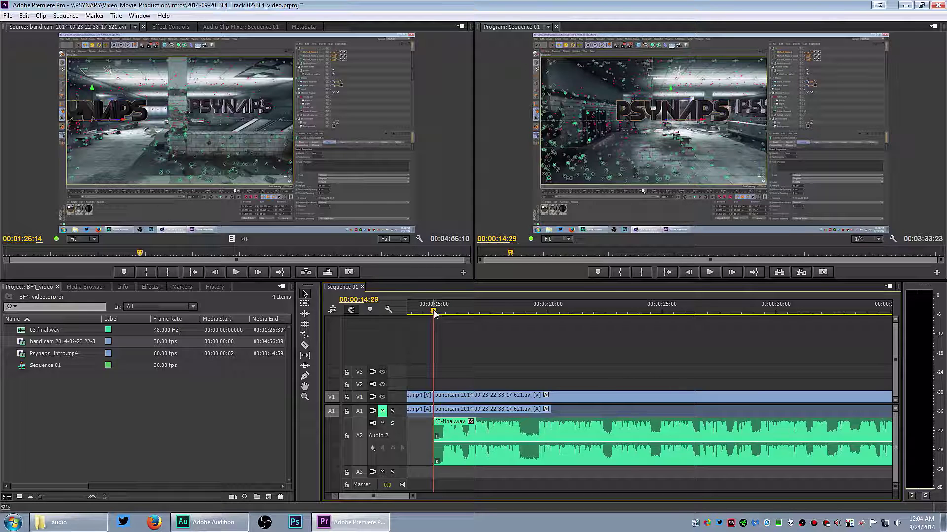
left_click_drag(434, 313, 437, 314)
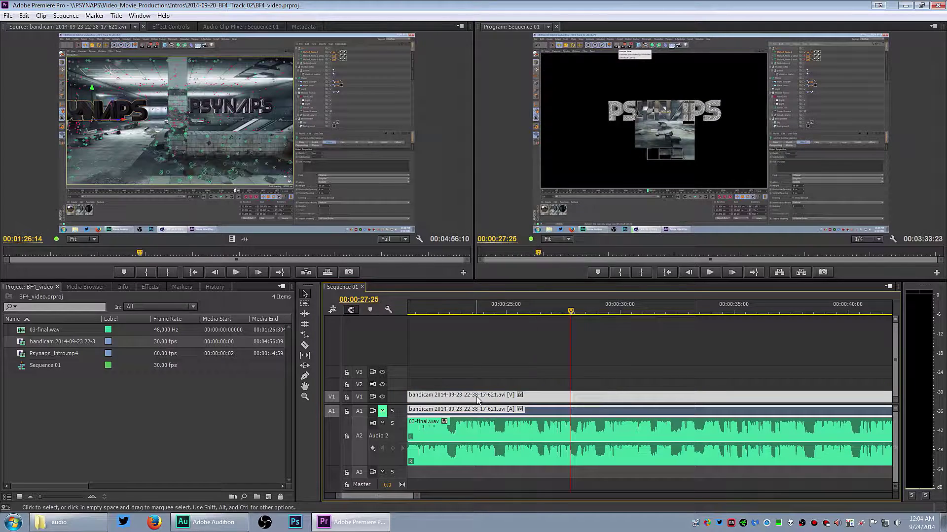
right_click(476, 397)
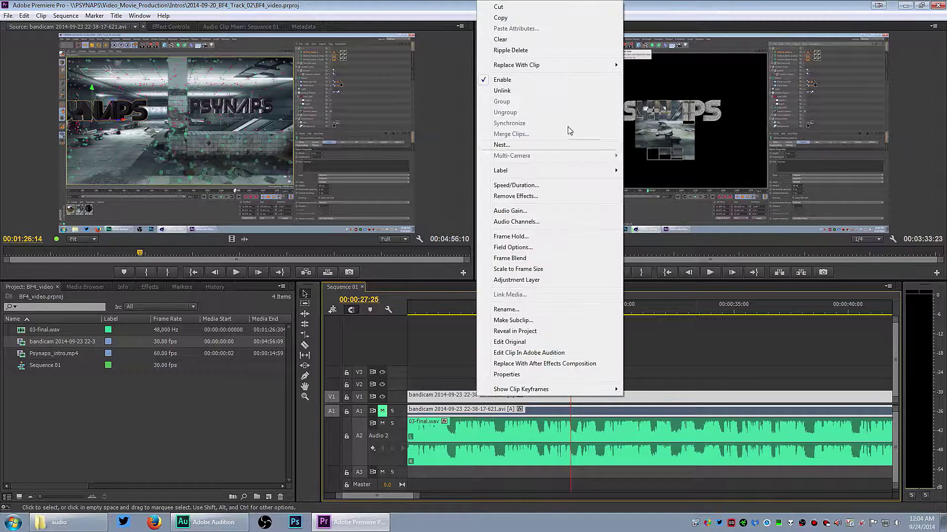
left_click(512, 186)
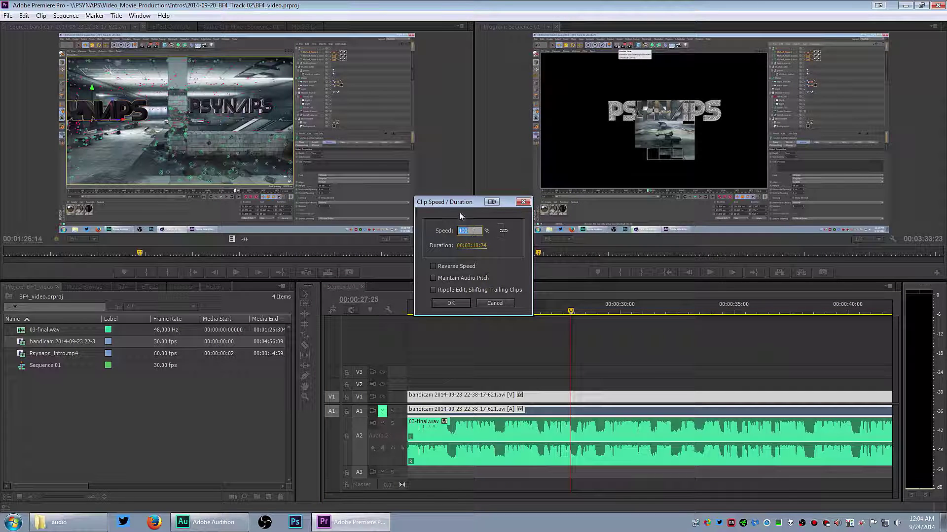
left_click(524, 203)
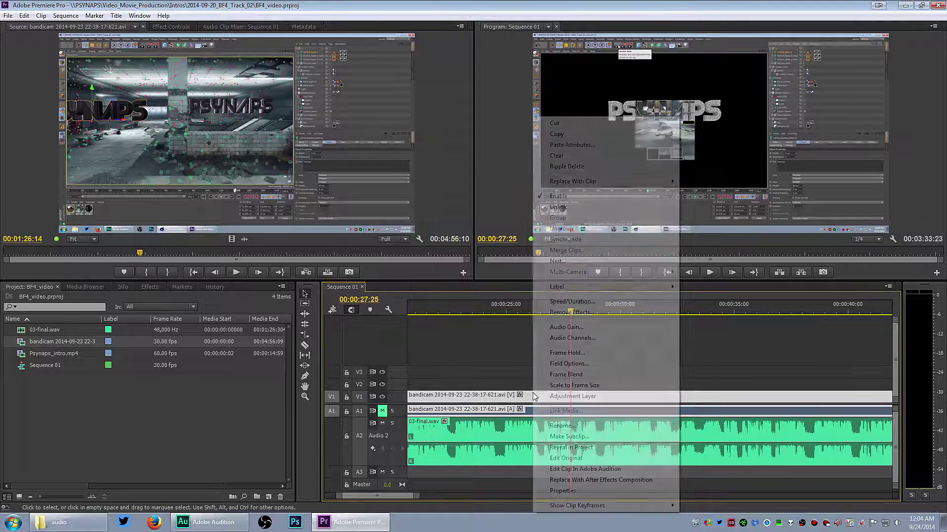
Set the speed of the bandicam clip to 300% and play back the result from near its start.
right_click(534, 397)
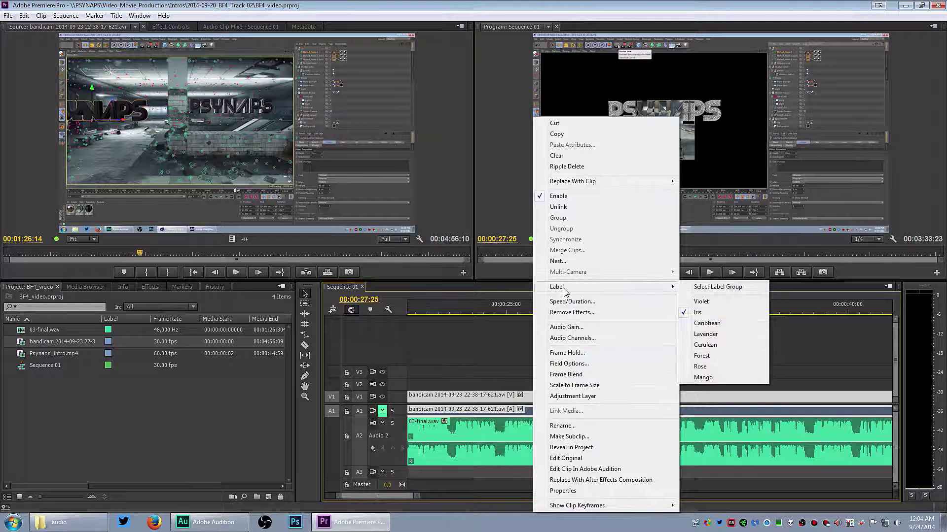
mouse_move(559, 185)
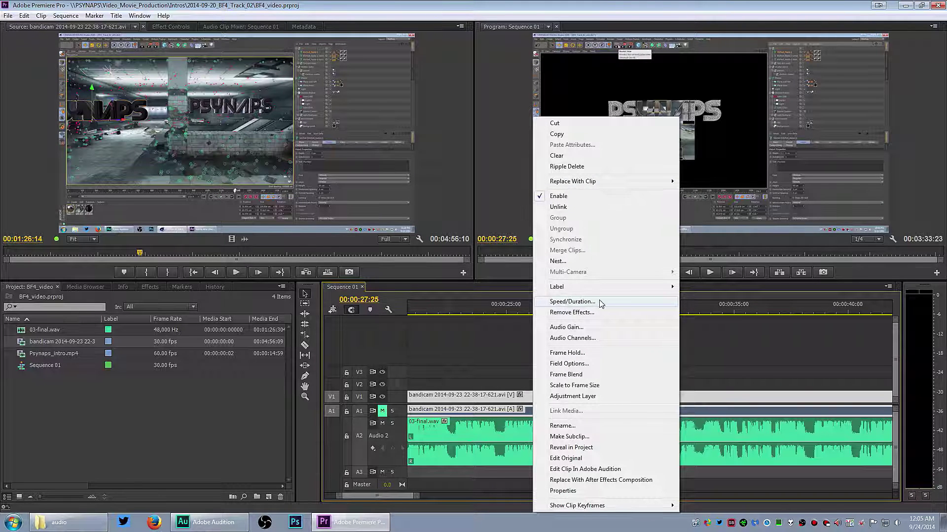
left_click(572, 302)
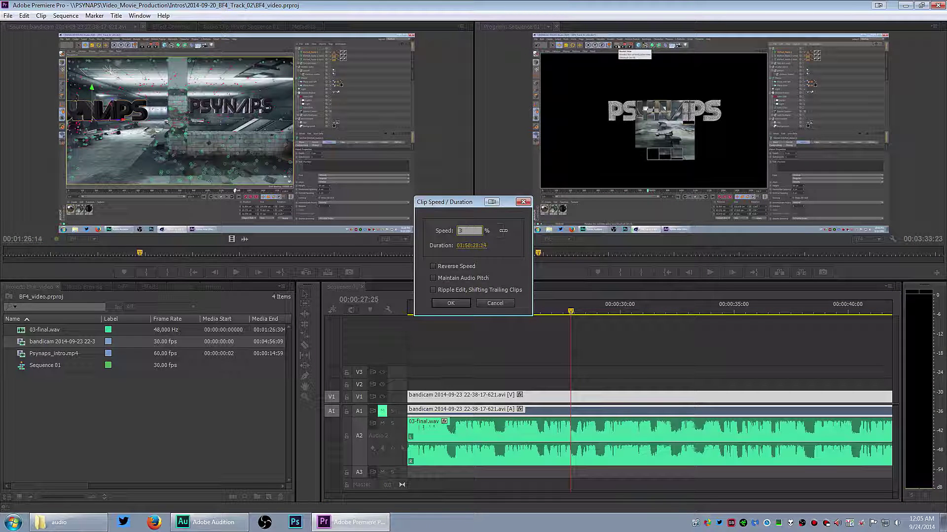
left_click(451, 303)
left_click_drag(417, 496, 428, 497)
left_click(490, 311)
key("space")
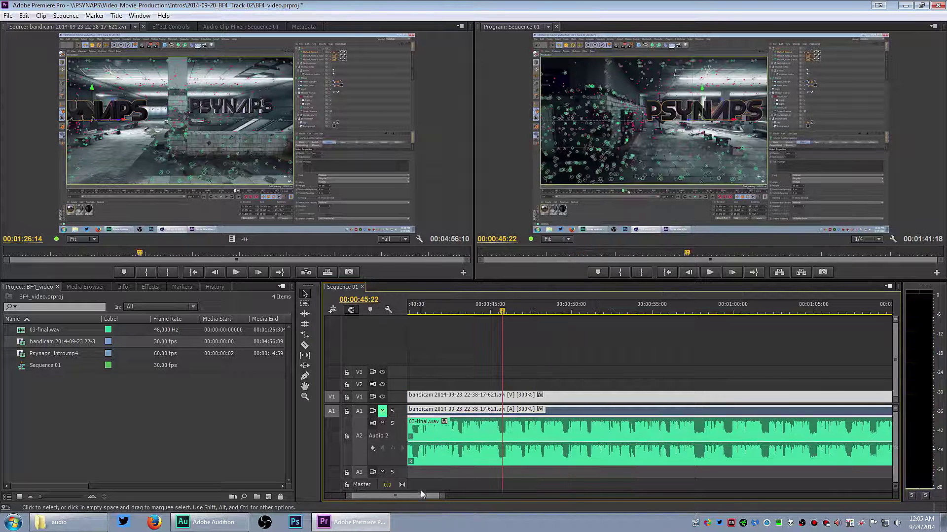
Scrub through the sped-up bandicam clip and split it at 00:01:03:00, returning to the Selection tool.
left_click_drag(422, 494, 418, 495)
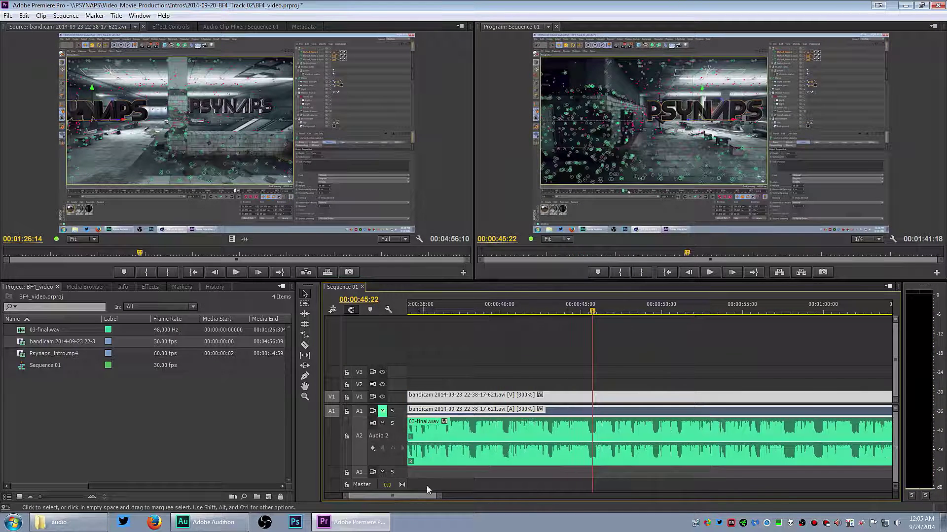
left_click(604, 312)
left_click_drag(604, 314, 686, 309)
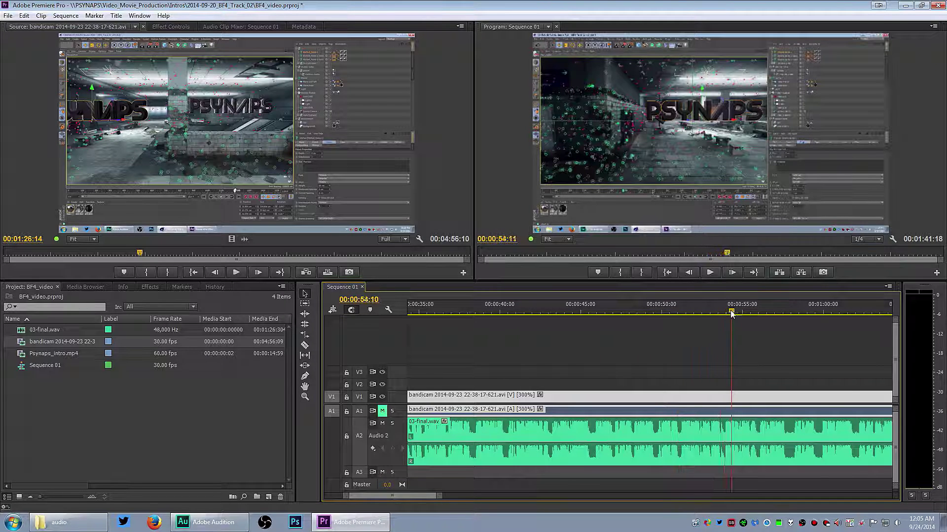
left_click_drag(418, 496, 423, 495)
left_click(721, 313)
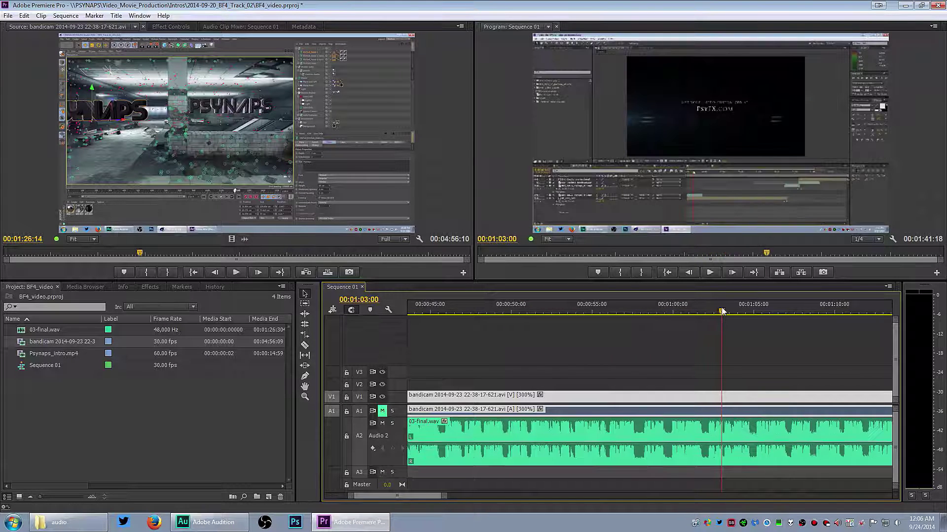
key("c")
left_click(726, 397)
key("v")
Split the bandicam clip at 00:00:38:02 and delete the middle segment between the two cuts.
scroll(398, 495, "up", 1)
left_click_drag(398, 495, 385, 495)
left_click(784, 312)
key("c")
left_click(784, 396)
key("v")
left_click(798, 400)
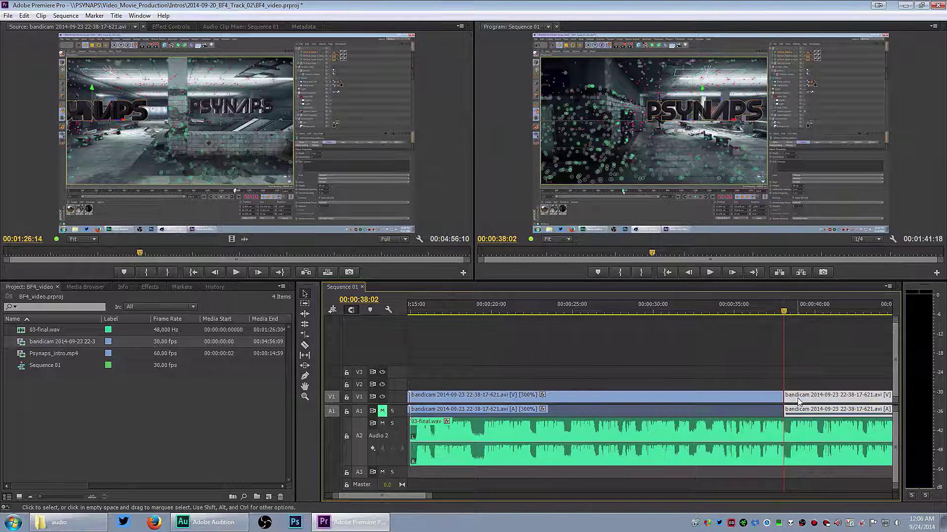
key("Delete")
left_click(69, 523)
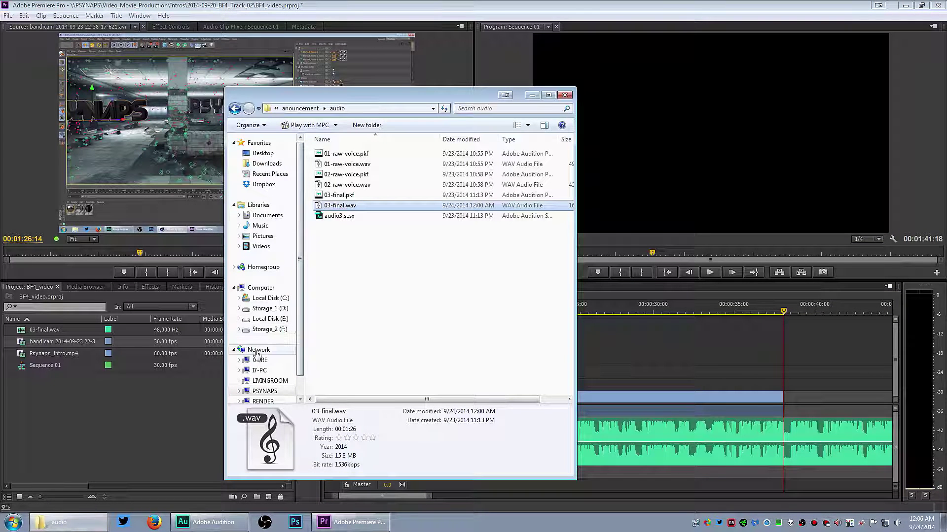
left_click(378, 339)
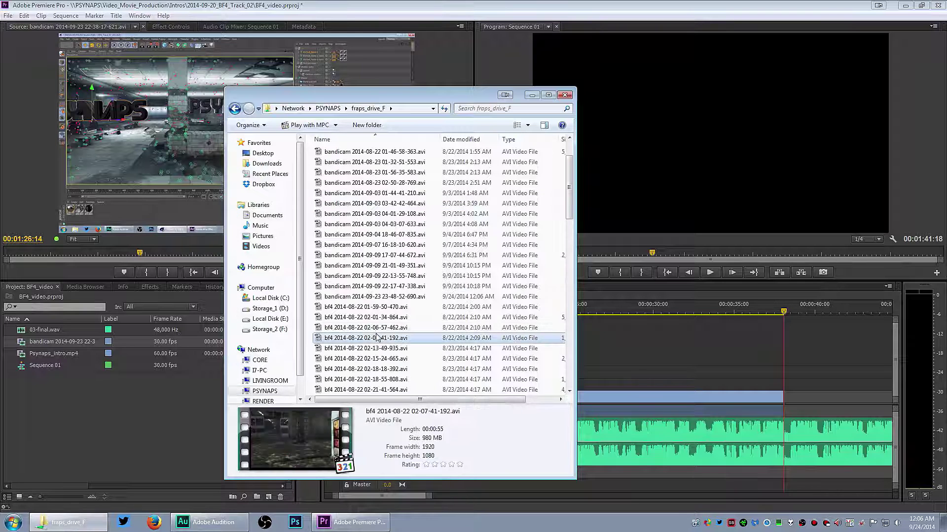
left_click(377, 331)
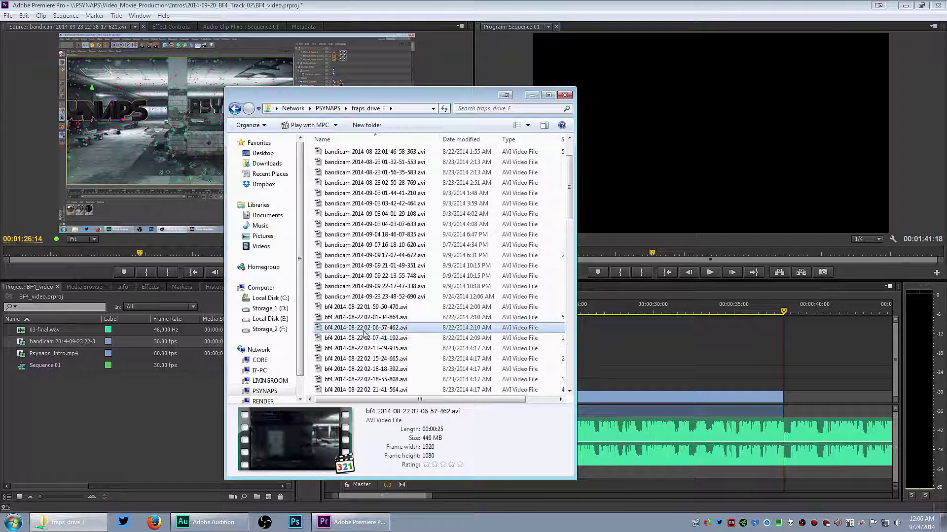
left_click(365, 318, "ctrl")
left_click_drag(365, 317, 108, 413)
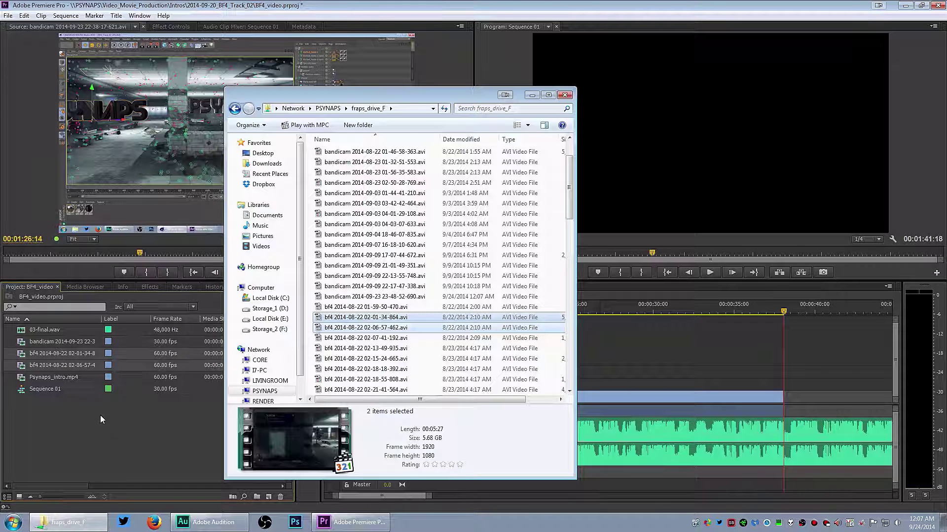
left_click(88, 425)
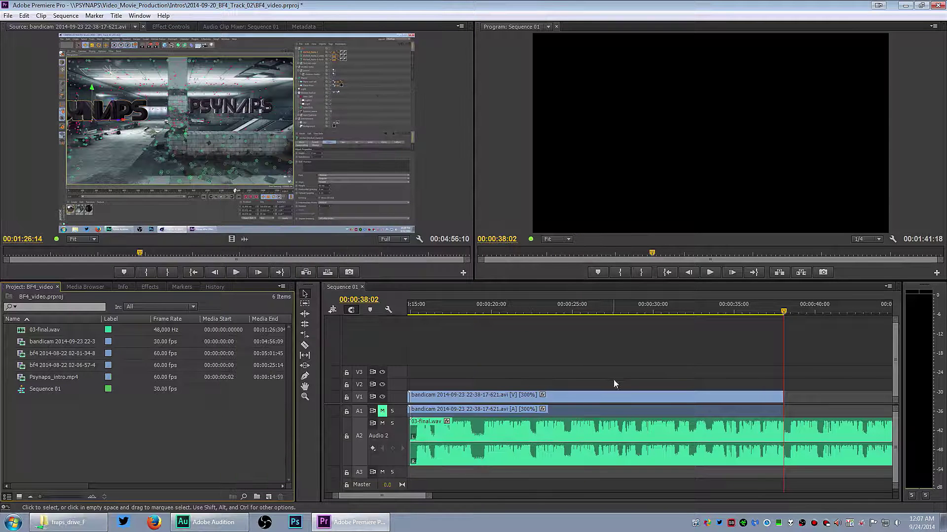
left_click_drag(378, 495, 483, 497)
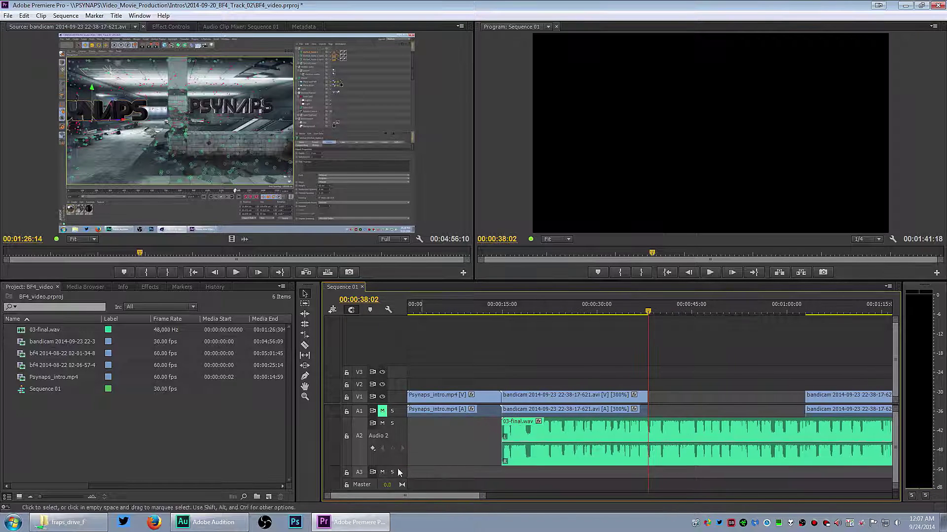
double_click(42, 352)
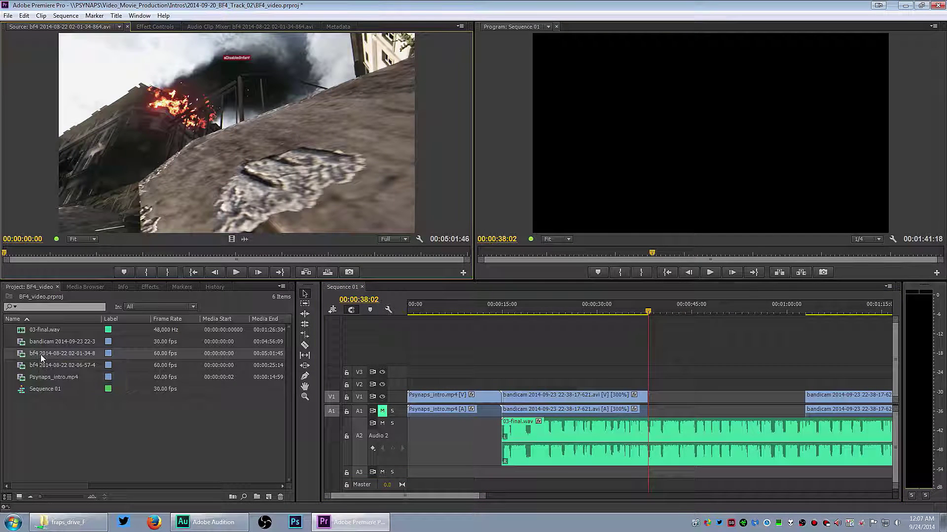
left_click_drag(24, 356, 658, 387)
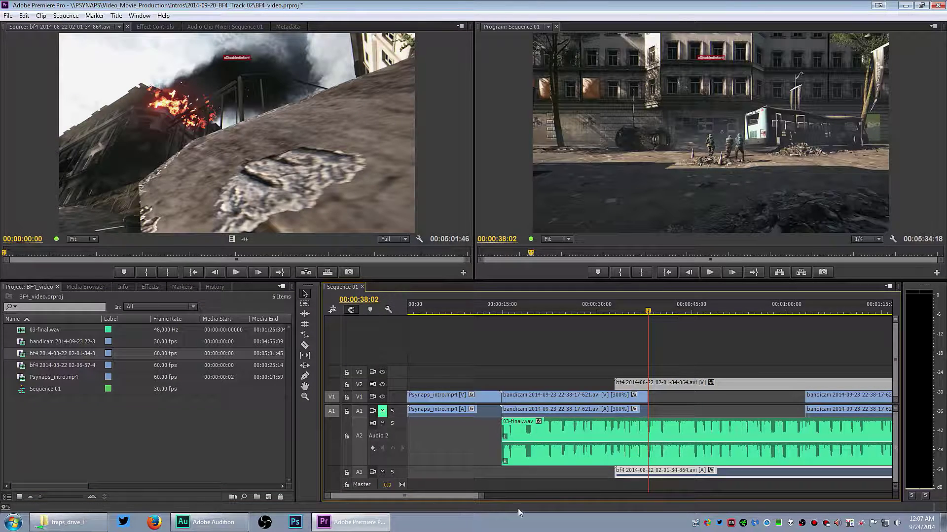
left_click_drag(447, 496, 457, 495)
left_click_drag(587, 308, 506, 308)
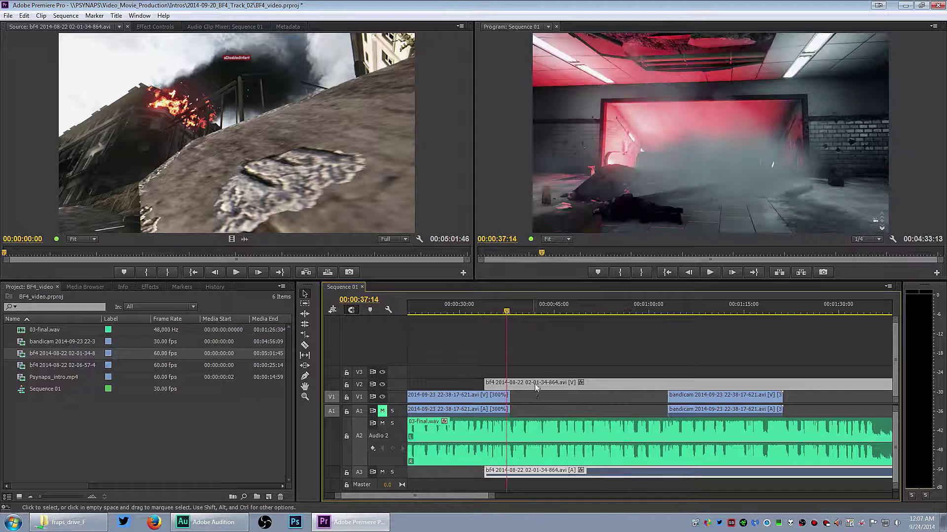
Set the label colour of the gameplay clip on V2 to Violet.
left_click_drag(531, 389, 538, 389)
right_click(538, 388)
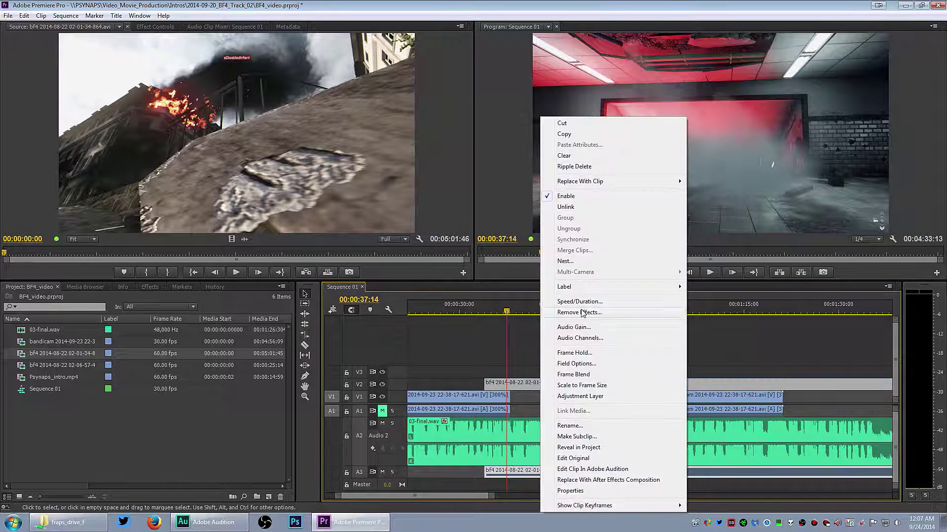
mouse_move(583, 290)
left_click(717, 302)
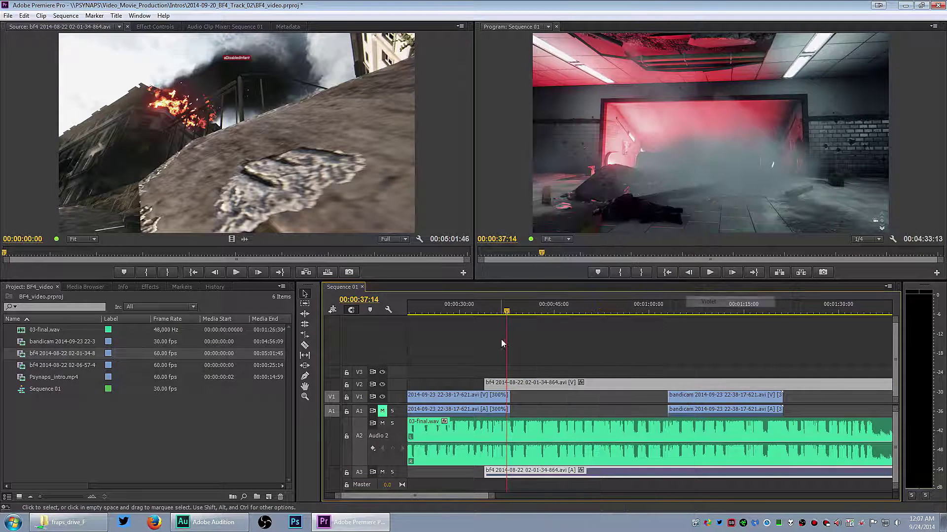
Change the label colour of the gameplay clip on V2 to Rose.
right_click(535, 389)
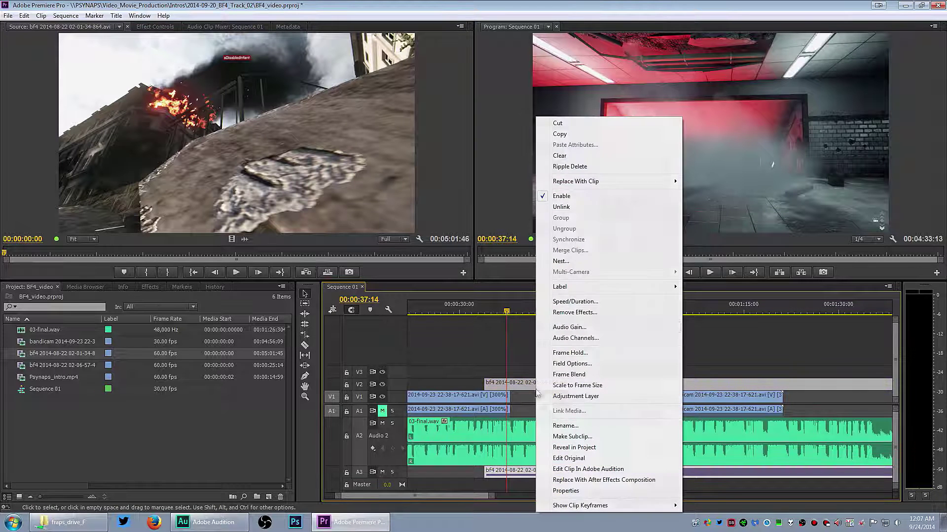
mouse_move(626, 288)
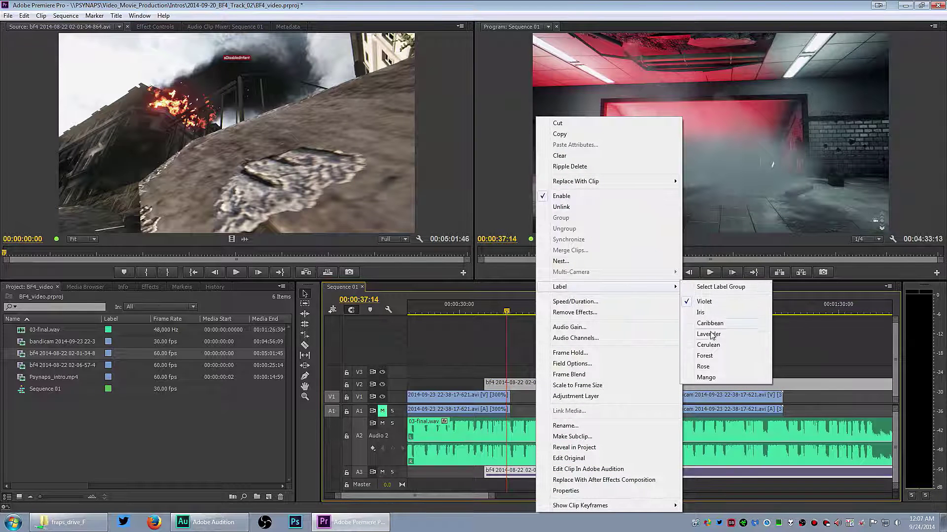
left_click(705, 371)
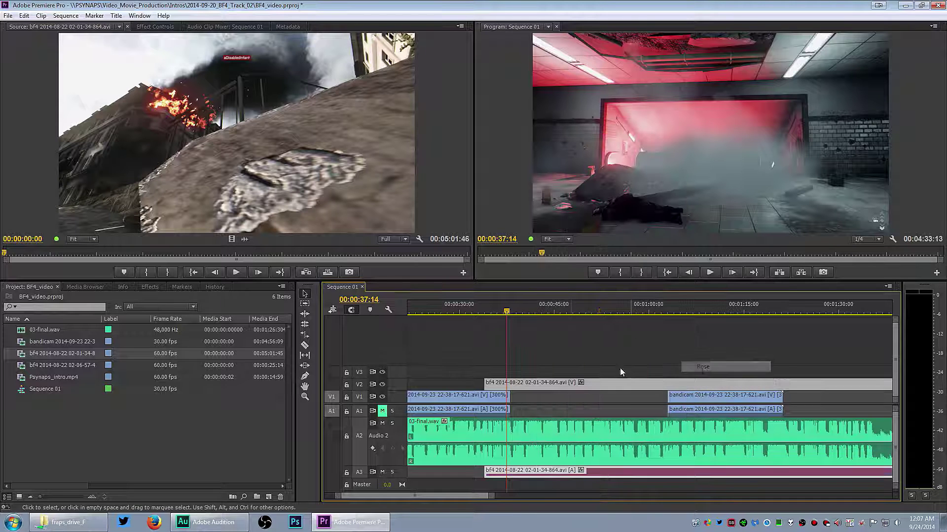
Split the gameplay clip around 00:01:15, delete the part before the cut and move the rest back over the first bandicam part's end.
left_click_drag(507, 312, 824, 323)
left_click_drag(854, 384, 723, 390)
key("c")
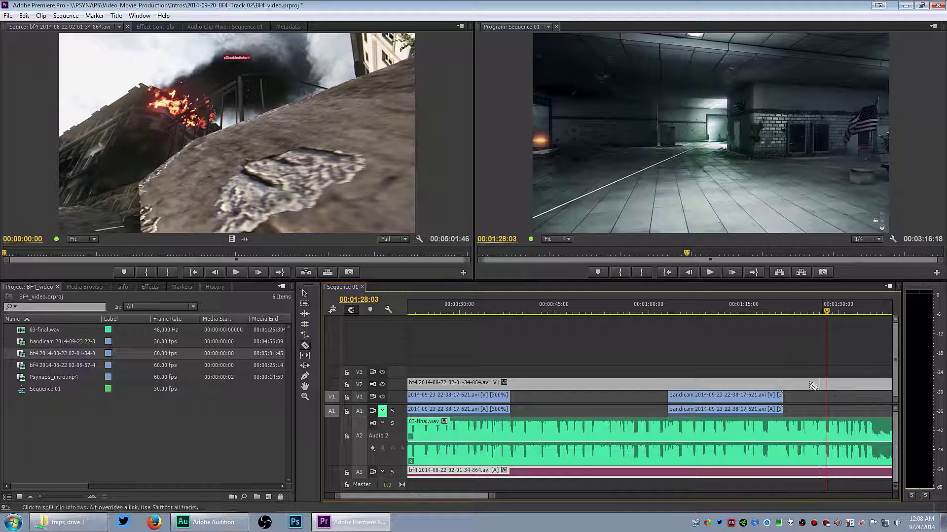
left_click(742, 387)
key("Delete")
left_click_drag(764, 384, 509, 386)
Split the gameplay clip on V2 at 00:00:41:27 and return to the Selection tool.
left_click_drag(526, 305, 535, 295)
key("c")
left_click(534, 385)
key("v")
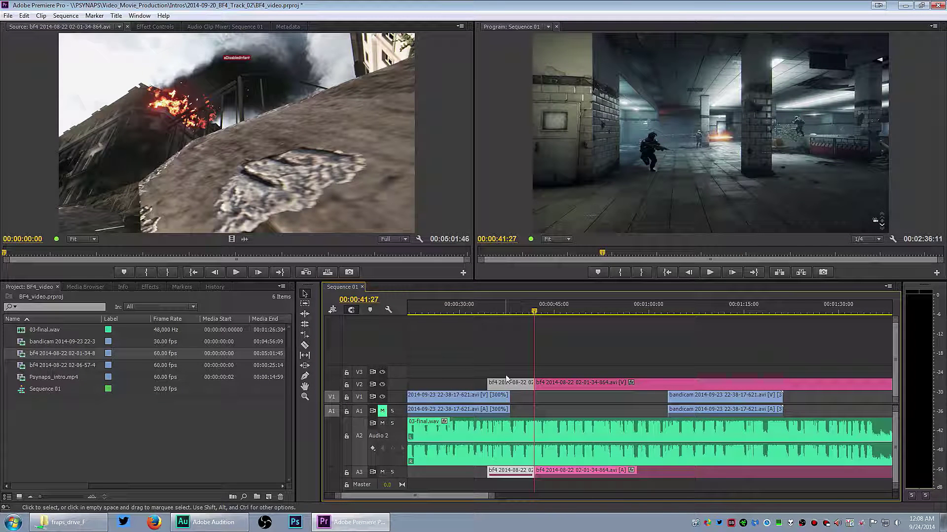
Remove the short gameplay part before the cut and move the remaining clip to start at 00:00:31:09 on V2.
left_click_drag(549, 383, 524, 384)
left_click_drag(504, 311, 462, 310)
left_click_drag(540, 385, 404, 386)
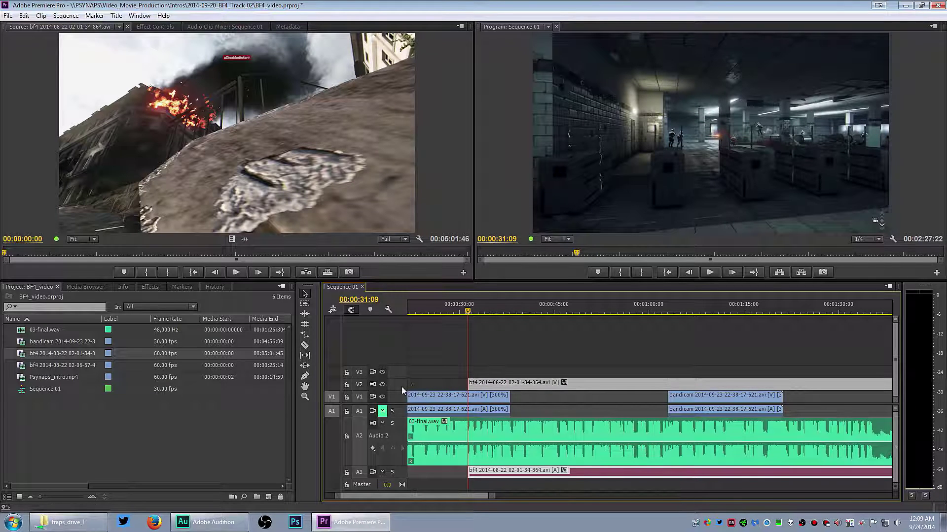
Expand track V2 and add opacity keyframes with the Pen tool to fade in the start of the gameplay clip.
double_click(399, 385)
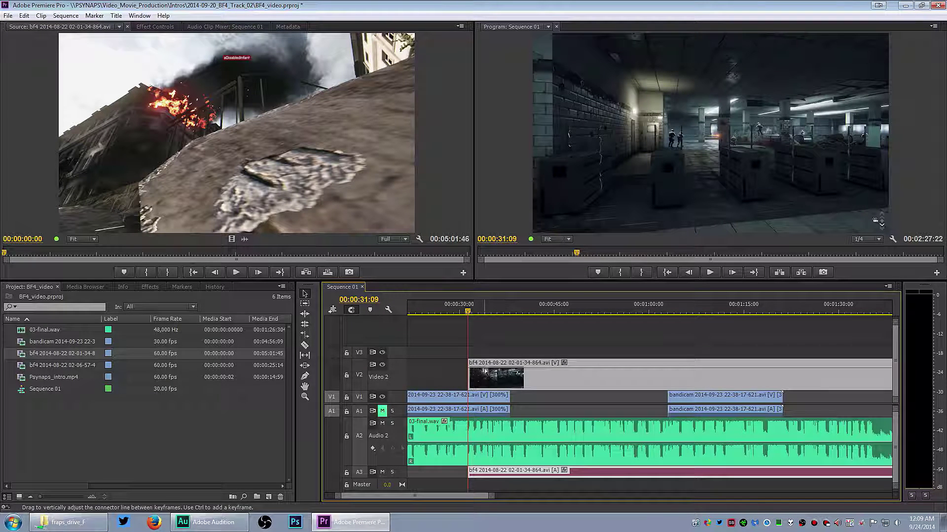
left_click_drag(485, 369, 487, 388)
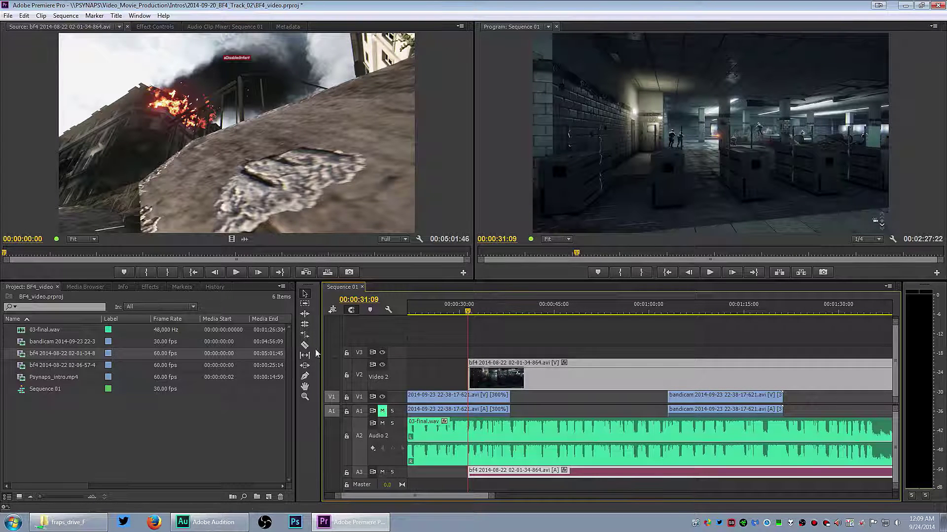
left_click(305, 378)
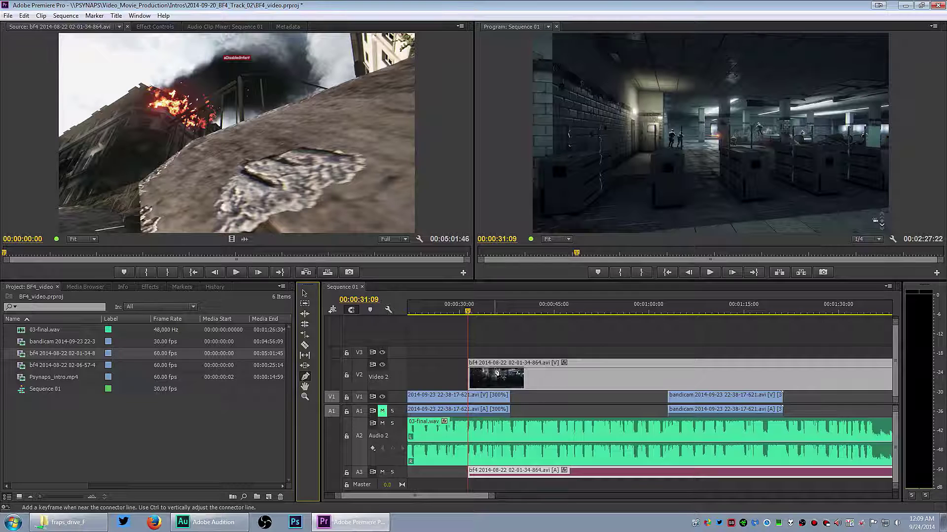
left_click(495, 368)
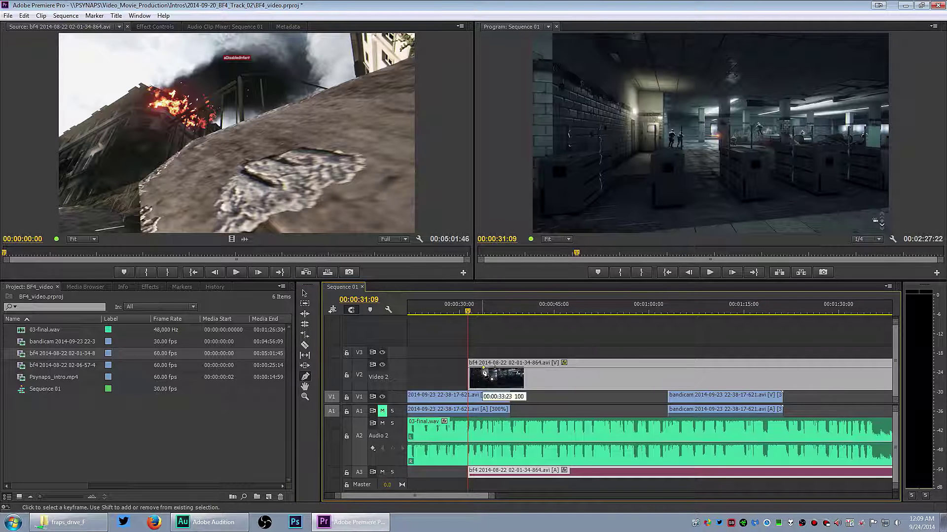
mouse_move(483, 371)
left_mouse_down()
mouse_move(469, 388)
mouse_move(488, 369)
left_mouse_up()
Play back the fade-in from about 00:00:30 and readjust its opacity keyframes at the gameplay clip's start.
left_click(461, 311)
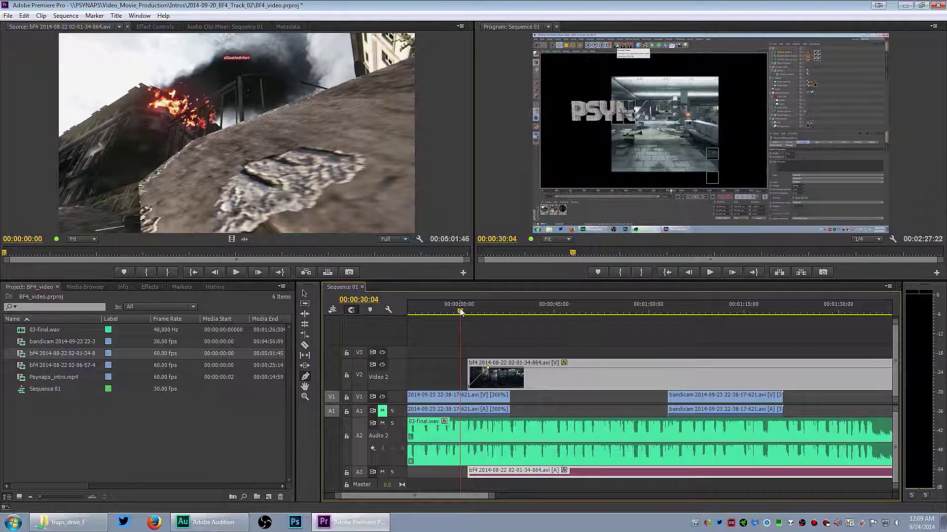
key("space")
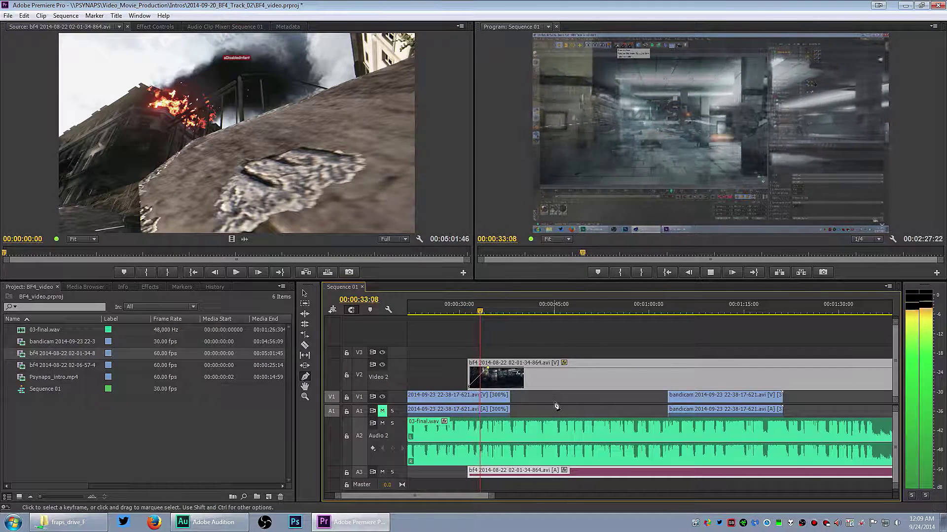
key("space")
left_click_drag(488, 368, 472, 389)
left_click(463, 312)
key("space")
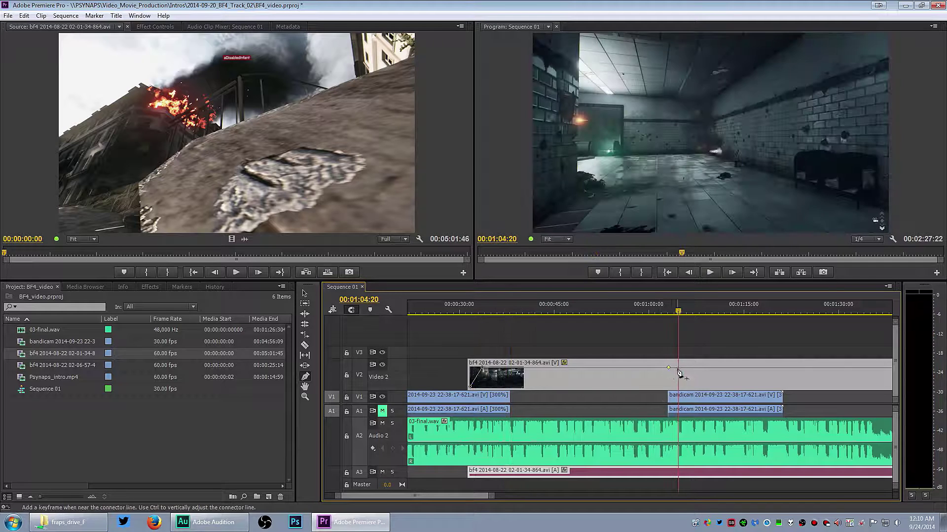
Fade the V2 gameplay clip out with opacity keyframes where the second bandicam part starts, and play the transition.
left_click_drag(681, 368, 681, 387)
left_click(664, 311)
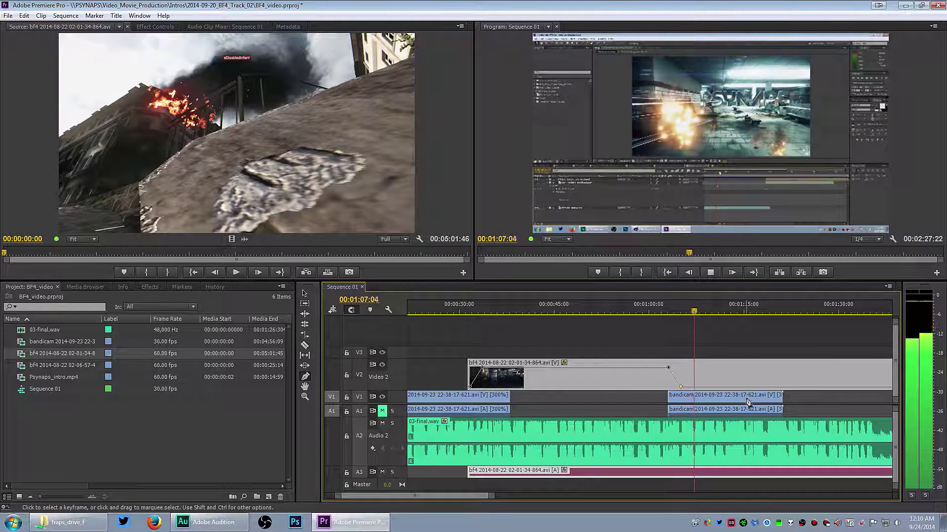
key("space")
Split the gameplay clip on V2 at 00:01:08:09 and return to the Selection tool.
key("c")
left_click(704, 378)
key("v")
Try deleting the gameplay part after the cut and undo the deletion.
left_click(720, 378)
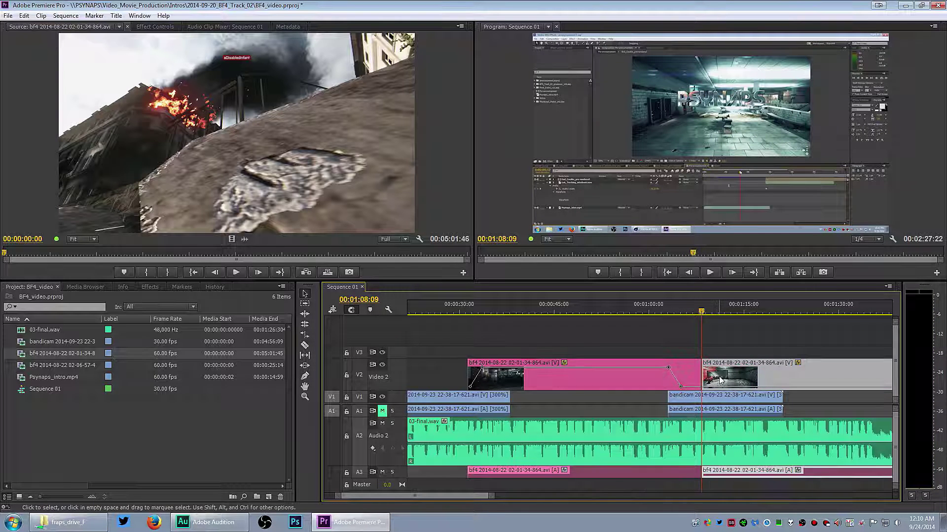
key("Delete")
key("minus")
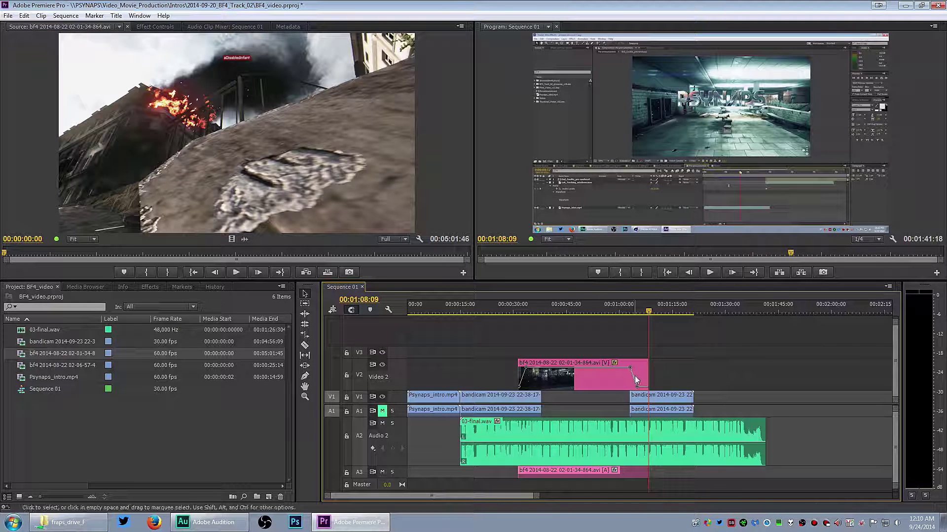
key("period")
Move the gameplay part after the cut further along V2, leaving a gap behind the first part.
left_click(665, 388)
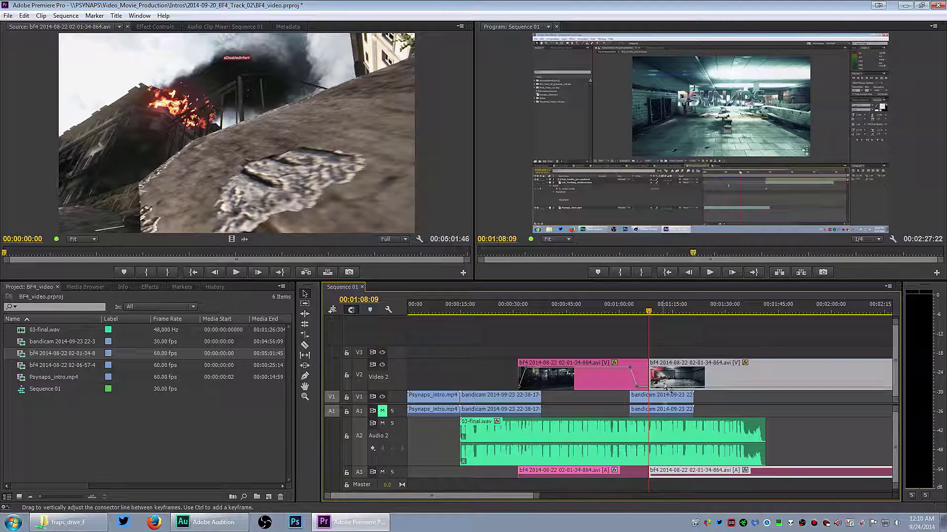
left_click_drag(661, 366, 789, 368)
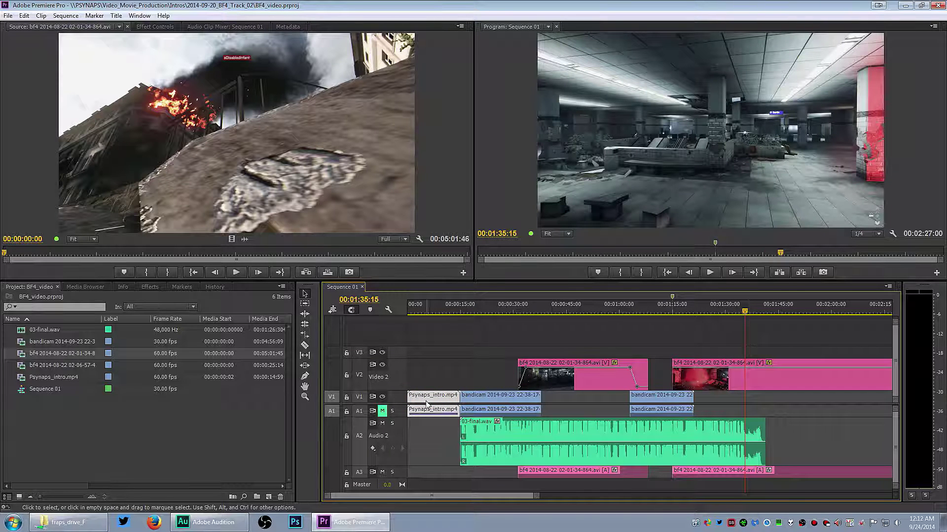
Copy the Psynaps_intro.mp4 clip from the start of the sequence and paste it on V3 at 00:01:35:15.
key("ctrl+c")
key("ctrl+v")
left_click_drag(761, 314, 744, 311)
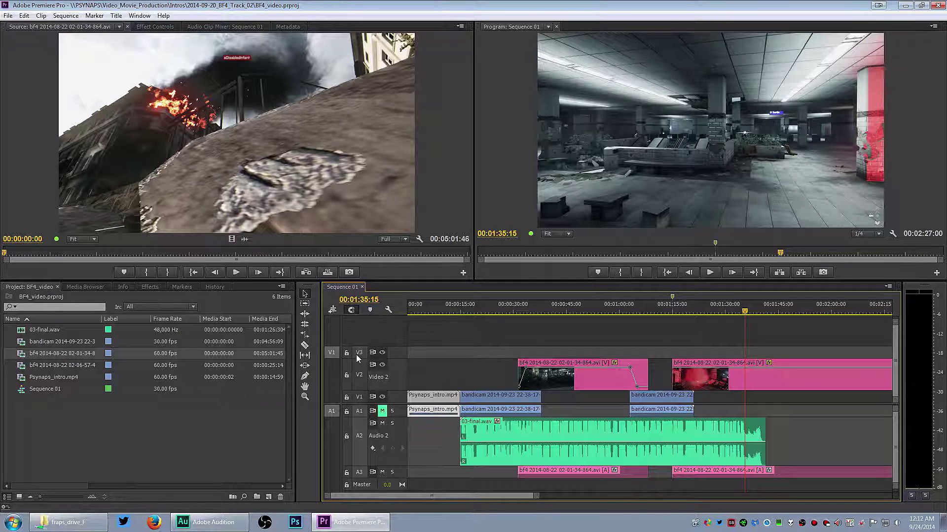
key("ctrl+v")
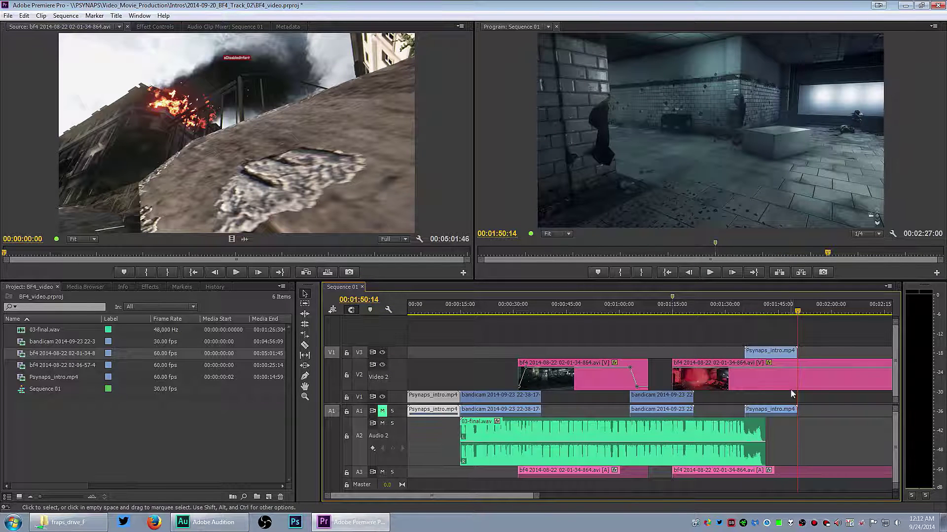
Split the second gameplay clip on V2 at 00:01:35:15 and delete the part after the cut.
key("r")
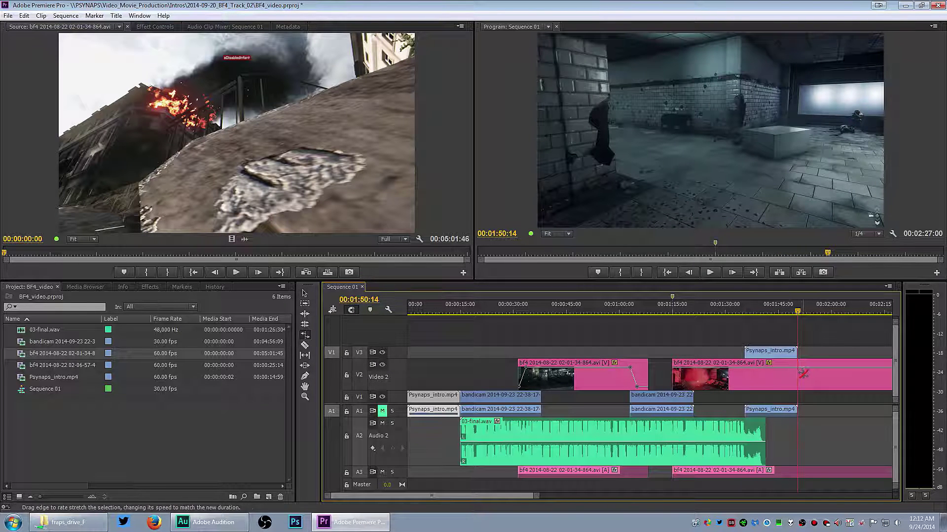
left_click_drag(754, 313, 745, 314)
key("c")
left_click(748, 367)
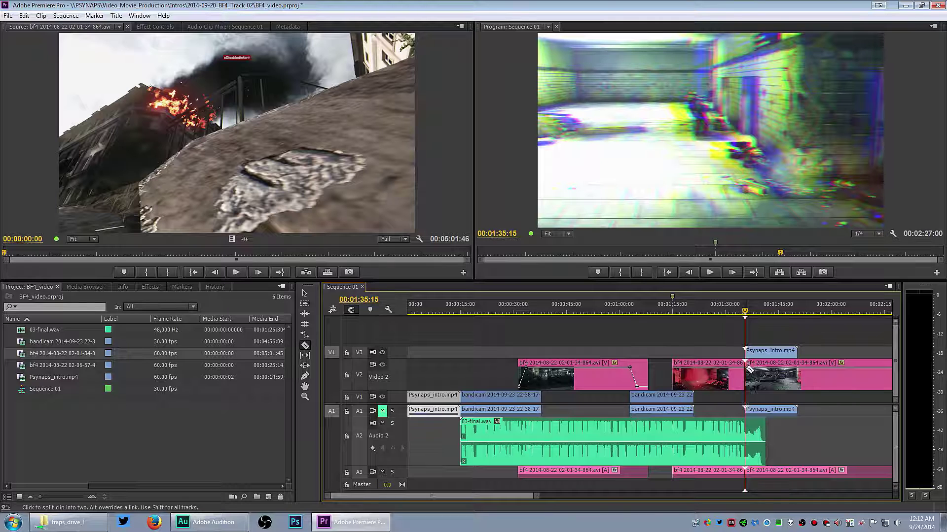
key("v")
left_click(761, 366)
key("Delete")
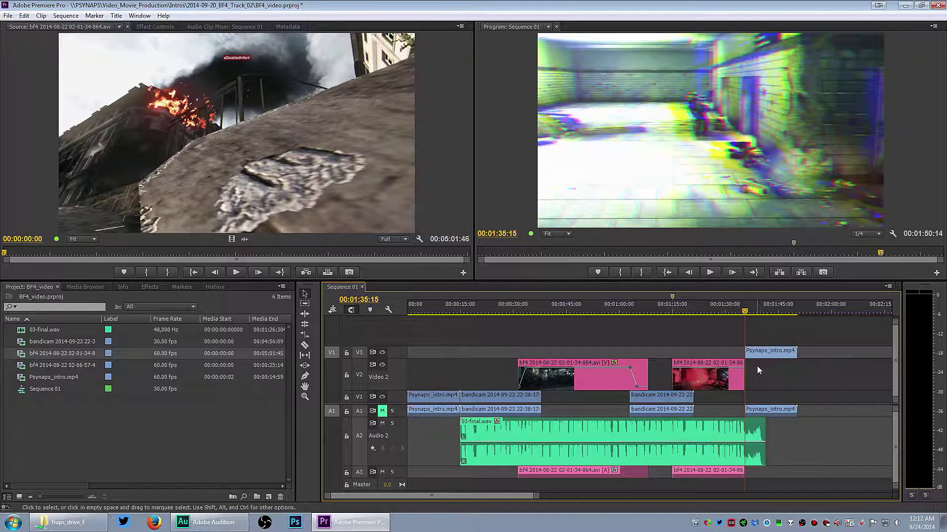
Move the pasted intro clip from V3 down to V2, directly after the gameplay, and play the transition from 00:01:33:24.
left_click_drag(742, 314, 782, 314)
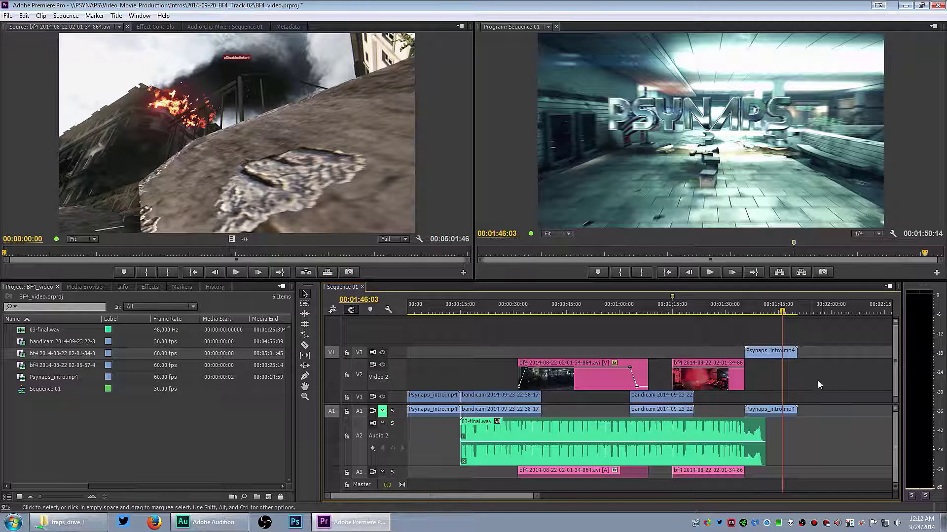
left_click(744, 312)
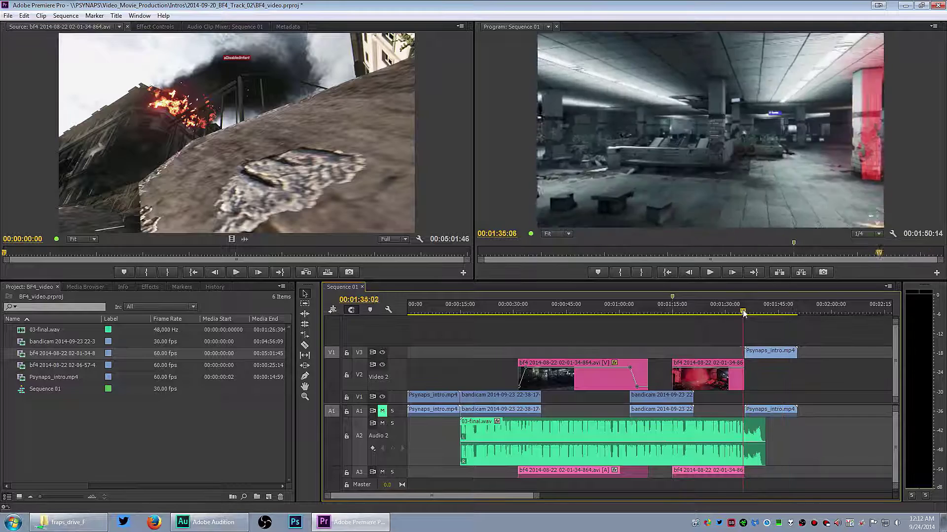
left_click_drag(743, 314, 738, 314)
left_click_drag(761, 351, 760, 375)
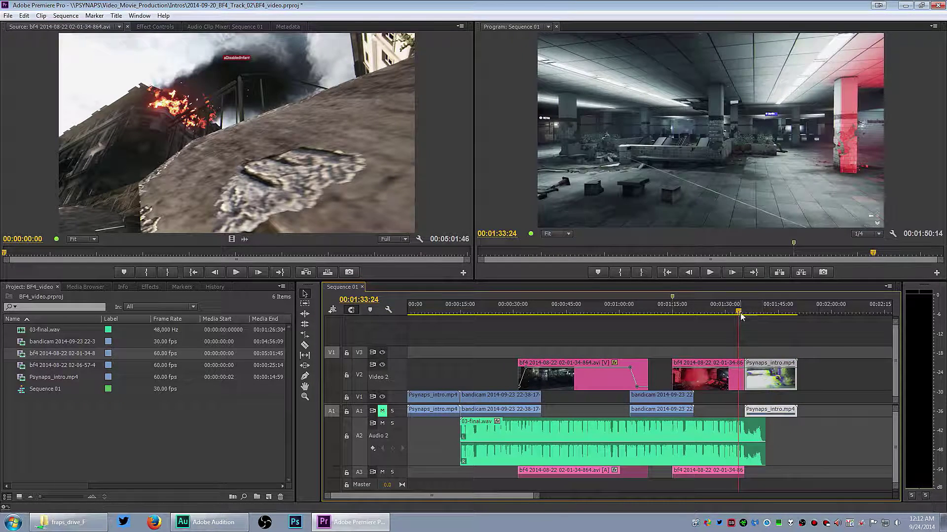
key("space")
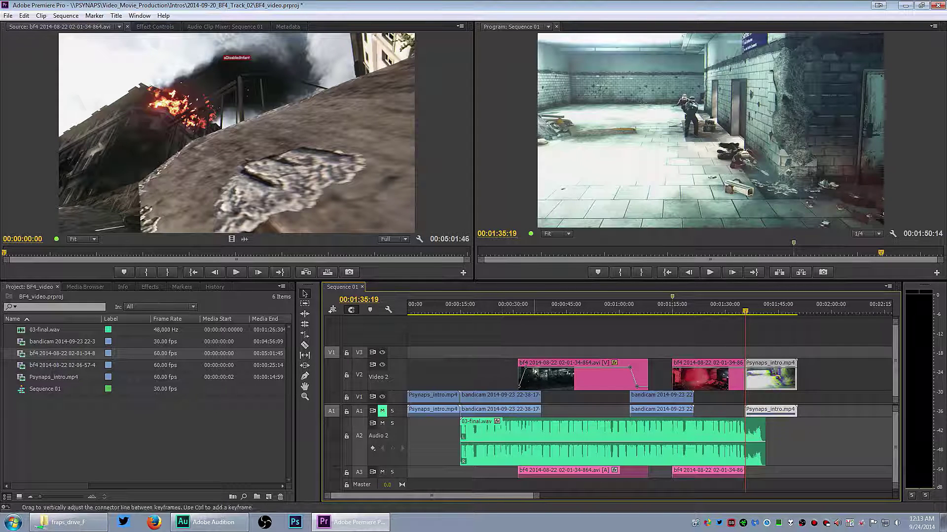
Save the project and open the media export settings for Sequence 01.
left_click(7, 16)
left_click(3, 16)
key("ctrl+s")
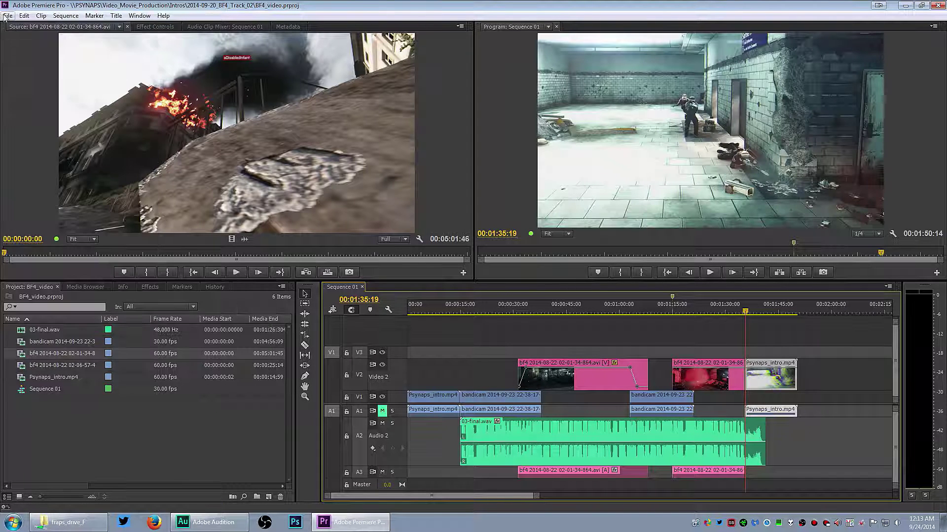
left_click(8, 16)
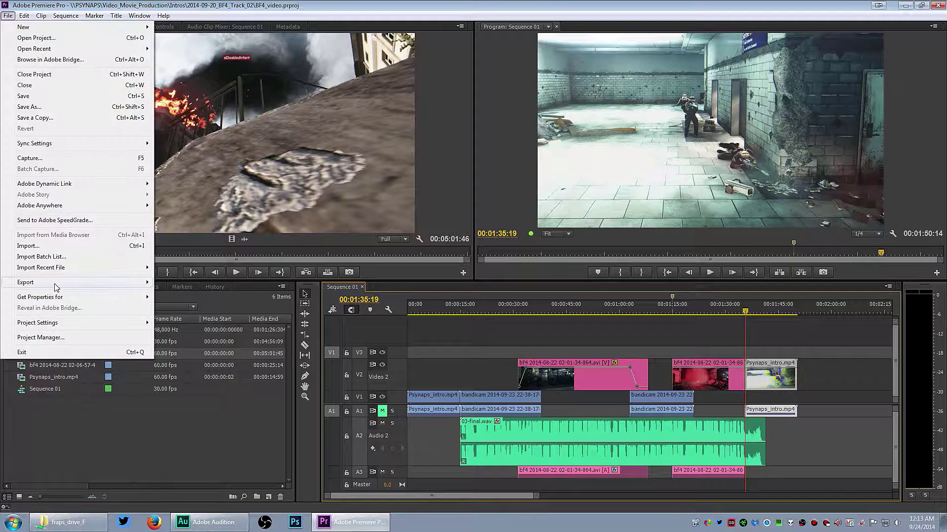
mouse_move(56, 286)
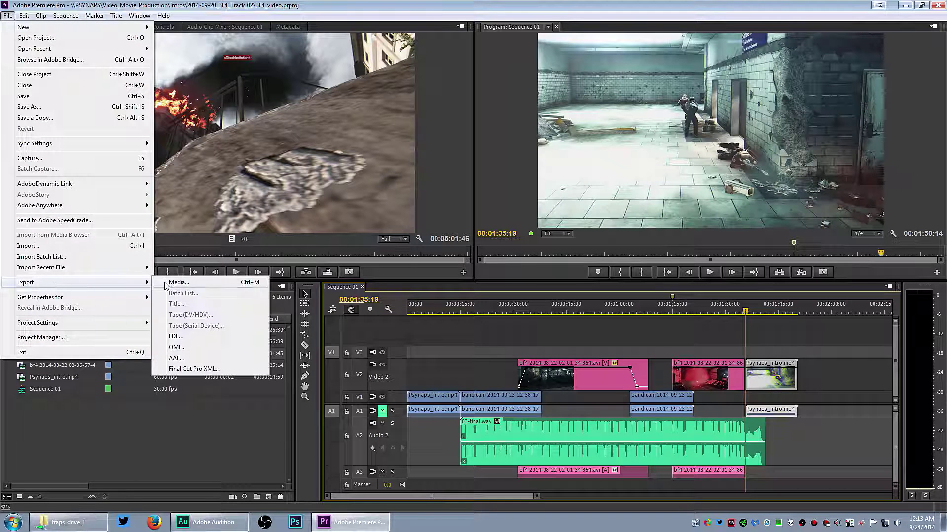
left_click(225, 288)
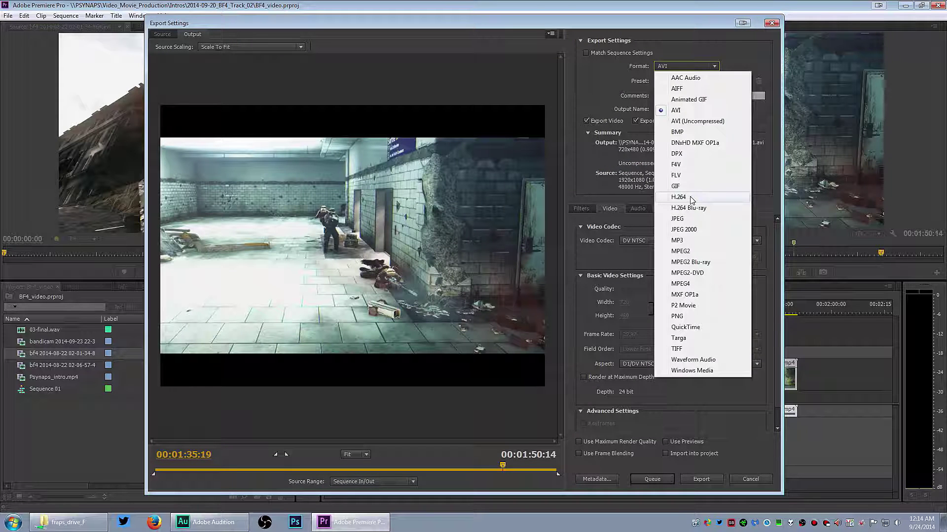
Set the export format to H.264 with the Match Source - High bitrate preset and match the video settings to the source.
left_click(680, 68)
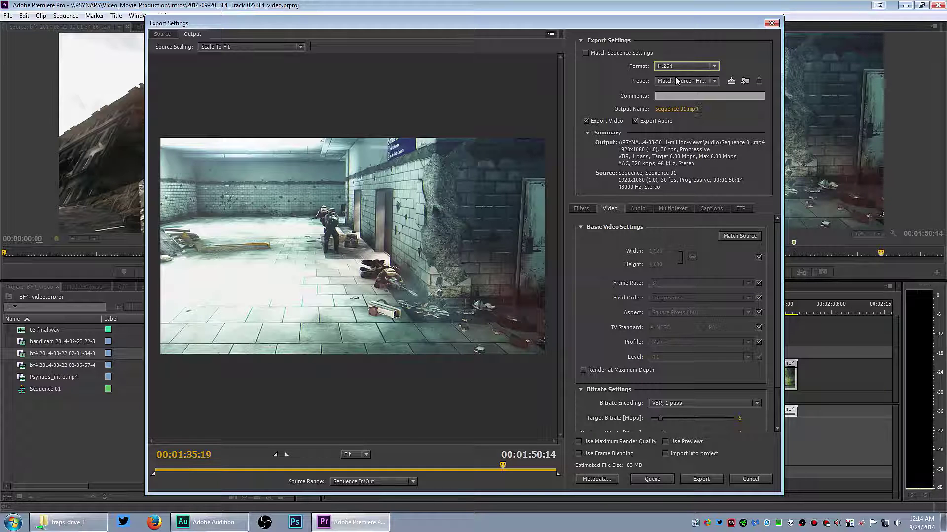
left_click(665, 81)
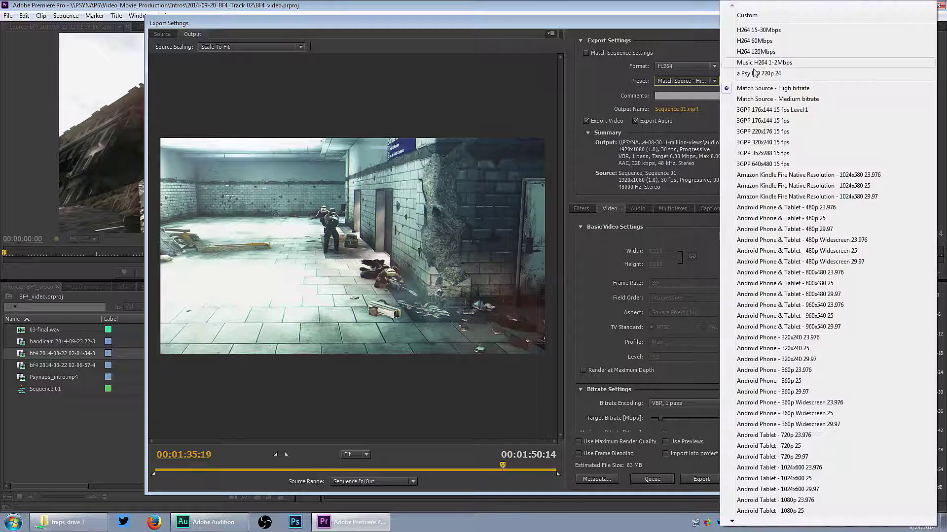
left_click(684, 81)
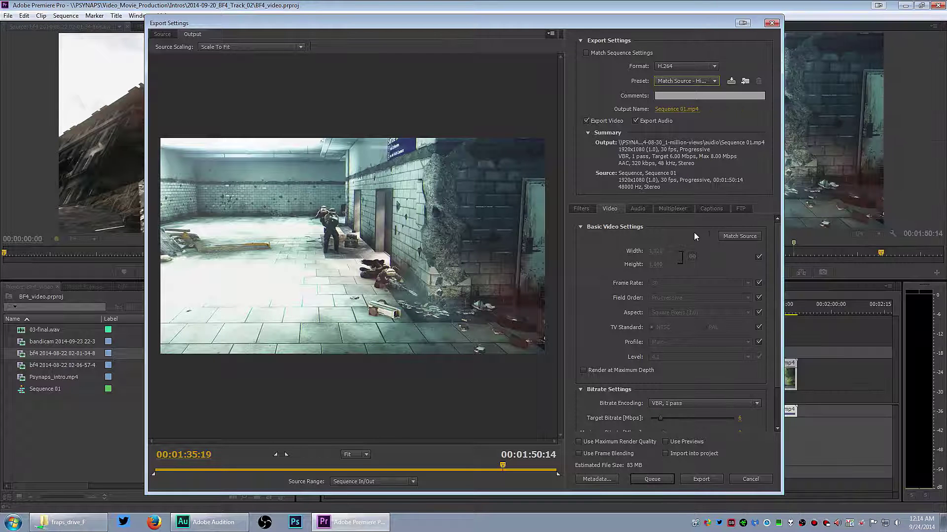
left_click(731, 237)
Set the target bitrate to 15 Mbps and the maximum bitrate to 30 Mbps.
scroll(647, 270, "down", 3)
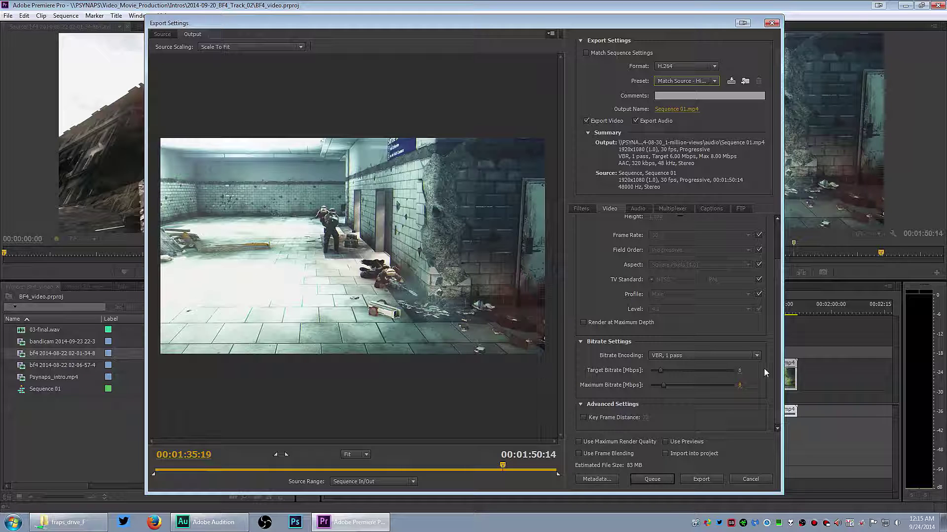
left_click(739, 371)
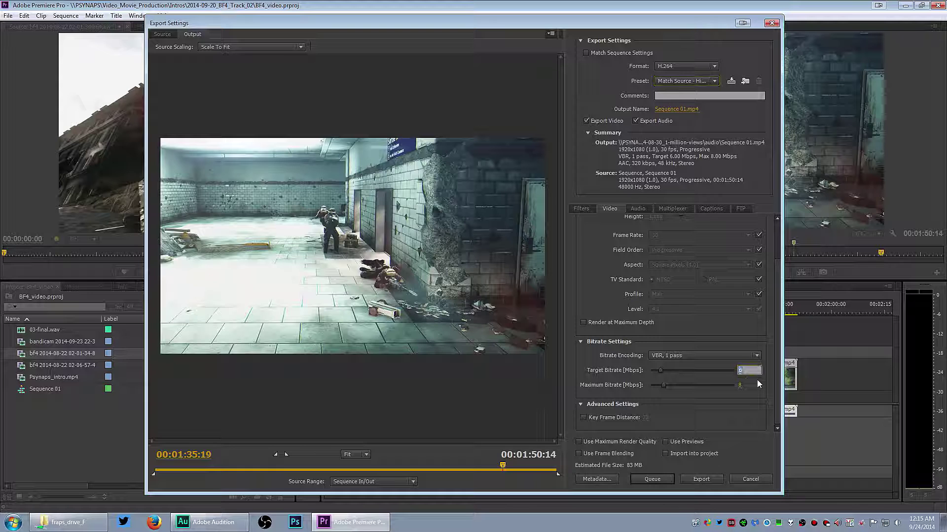
type("15")
left_click(739, 388)
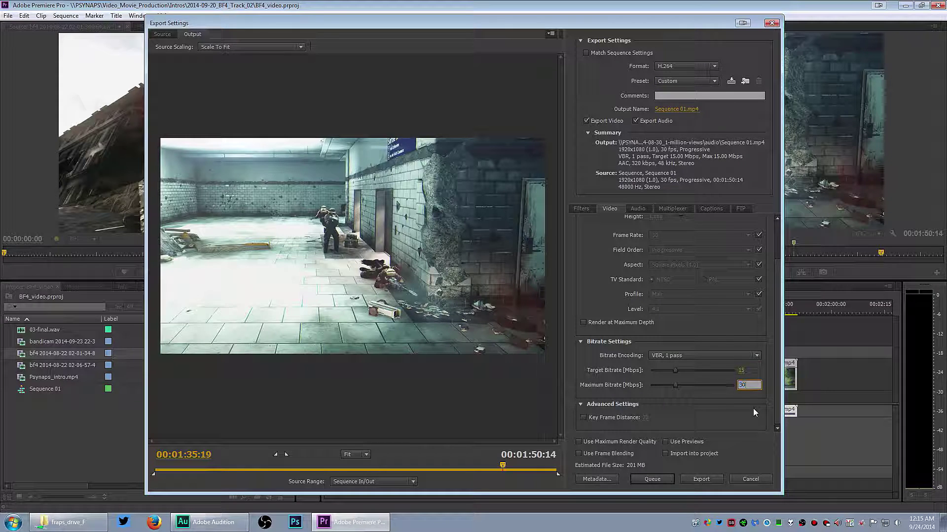
type("30")
key("Return")
Raise the target bitrate to 30 Mbps and the maximum bitrate to 50 Mbps.
left_click(741, 371)
left_click(746, 387)
left_click_drag(699, 383, 715, 383)
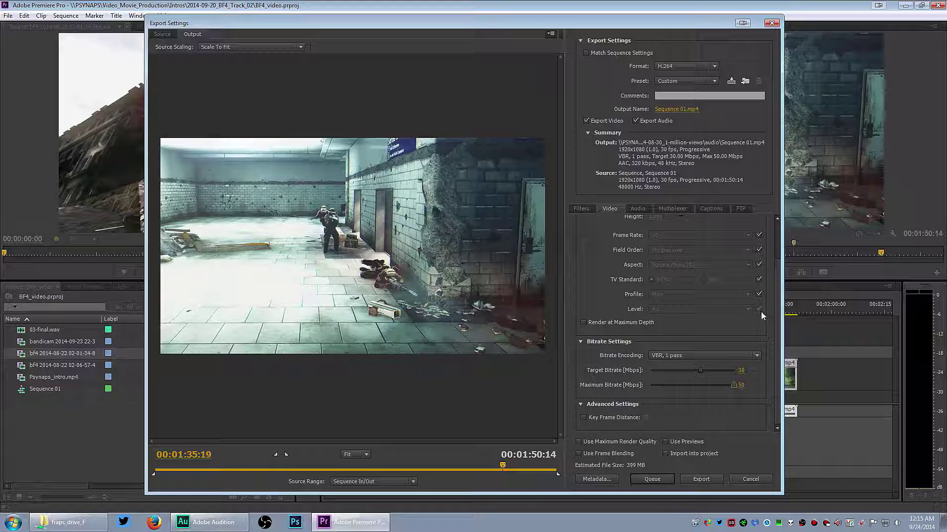
Unlock the export's profile and level from the source, setting the profile to High and the level to 5.1.
left_click(758, 294)
left_click(729, 294)
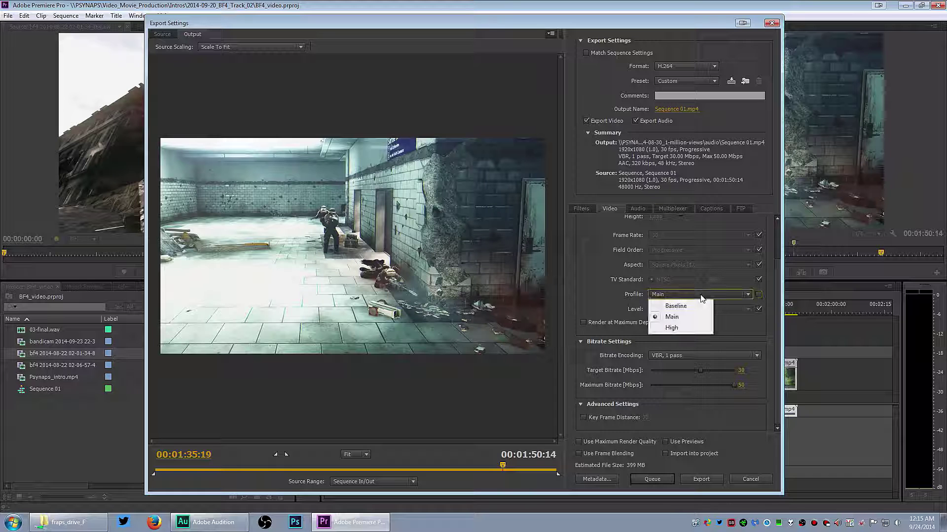
left_click(662, 326)
left_click(758, 309)
left_click(700, 309)
left_click(675, 478)
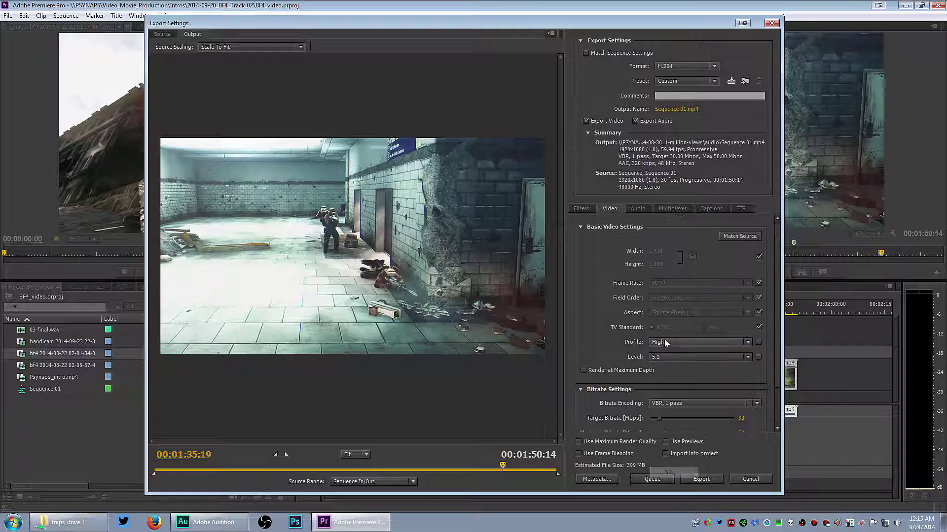
left_click_drag(778, 376, 770, 441)
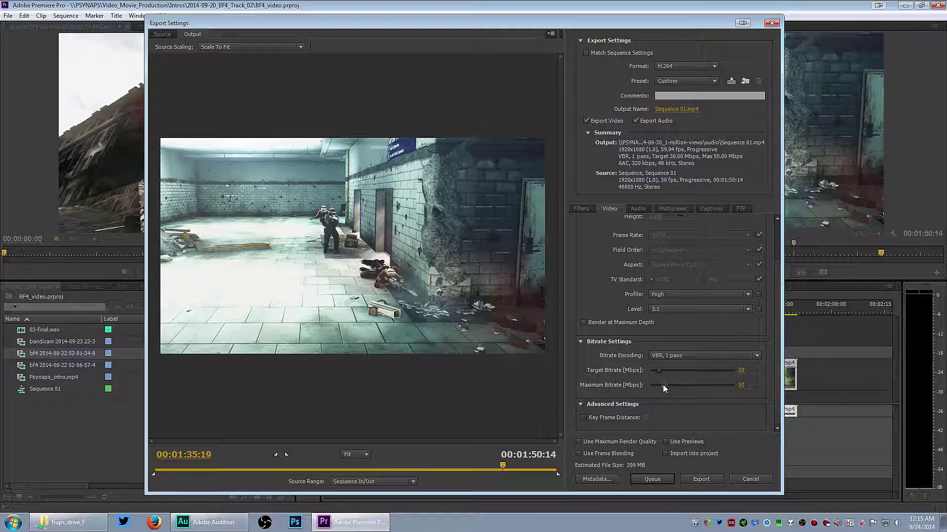
Raise the maximum bitrate to 60 Mbps, and switch the bitrate encoding to CBR with a target bitrate of 120 Mbps.
left_click_drag(663, 385, 671, 388)
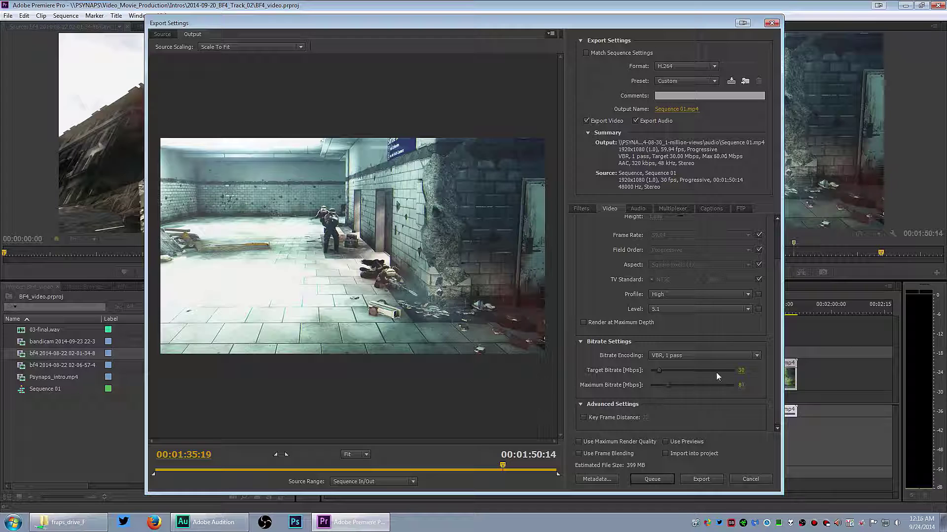
left_click(684, 357)
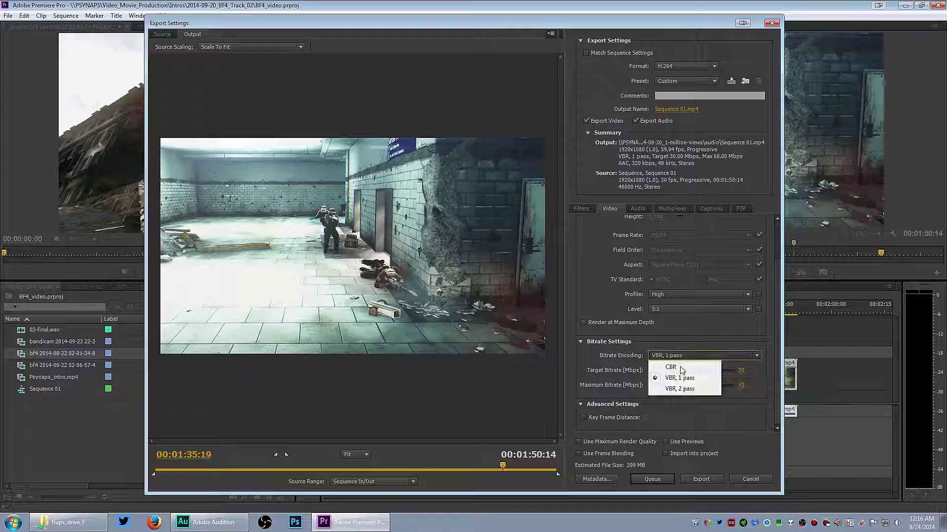
left_click(660, 366)
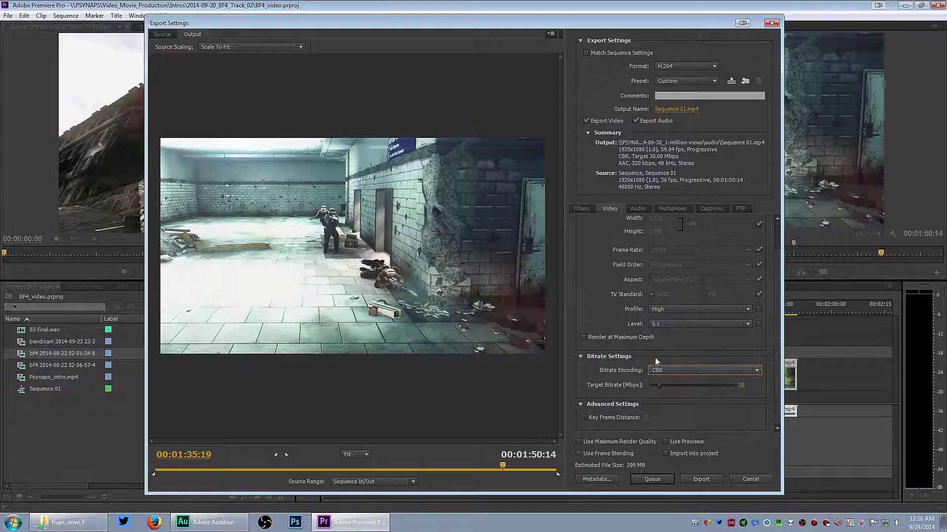
left_click(741, 385)
type("120")
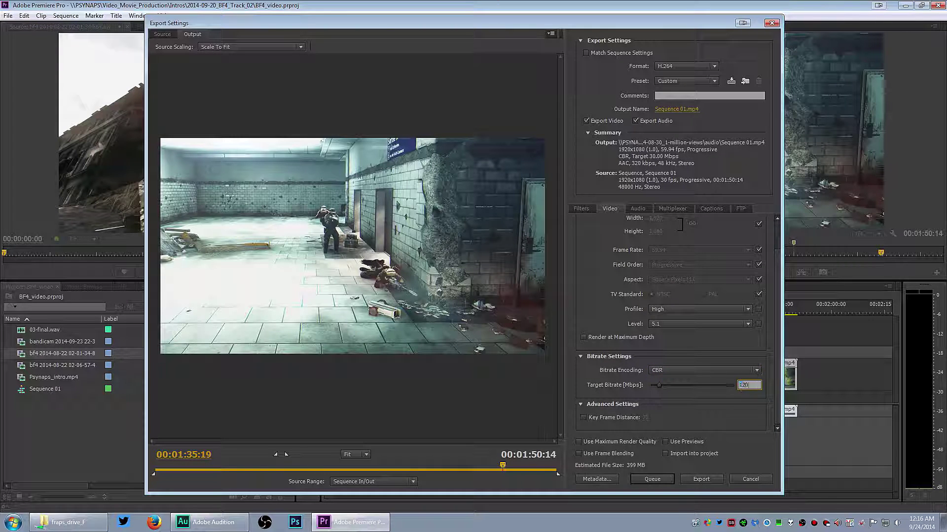
key("Return")
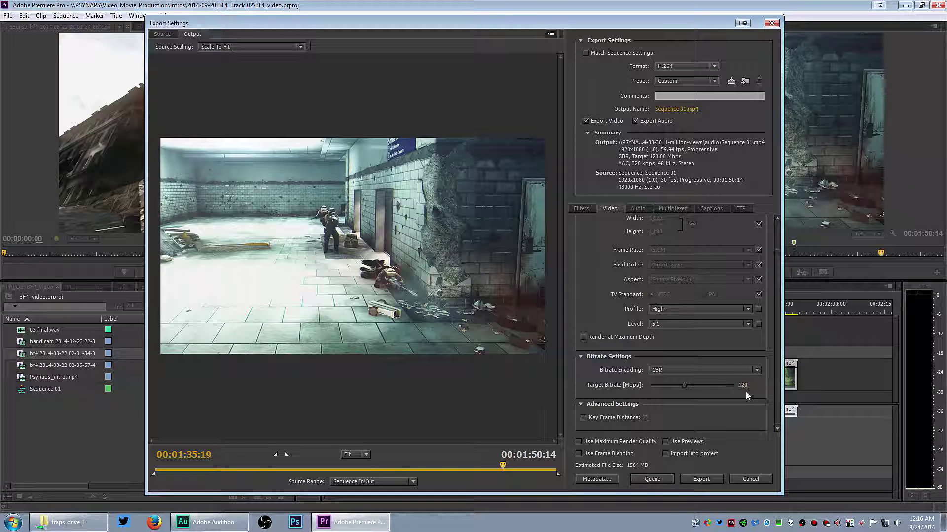
Return the encoding to VBR, 1 pass, try a 25 Mbps target, and settle on a 15 Mbps target with a 25 Mbps maximum.
left_click(733, 371)
left_click(727, 388)
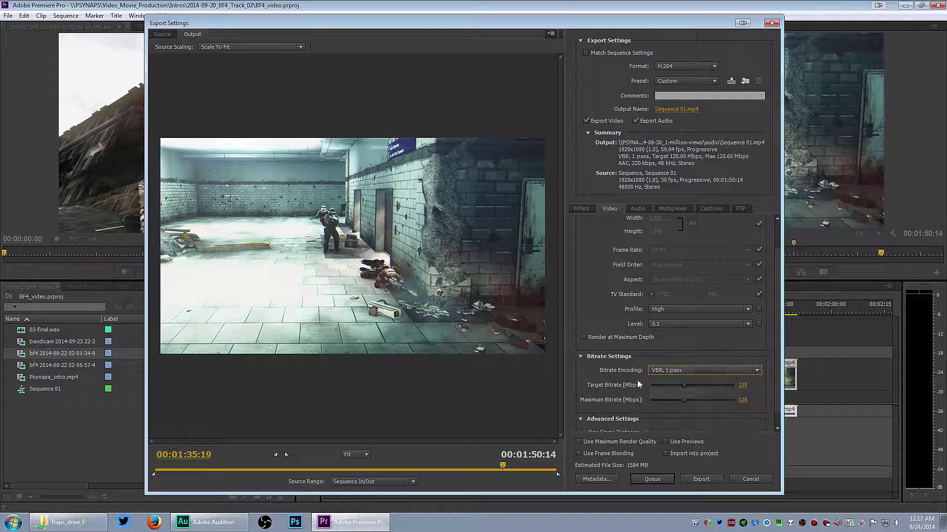
left_click(743, 386)
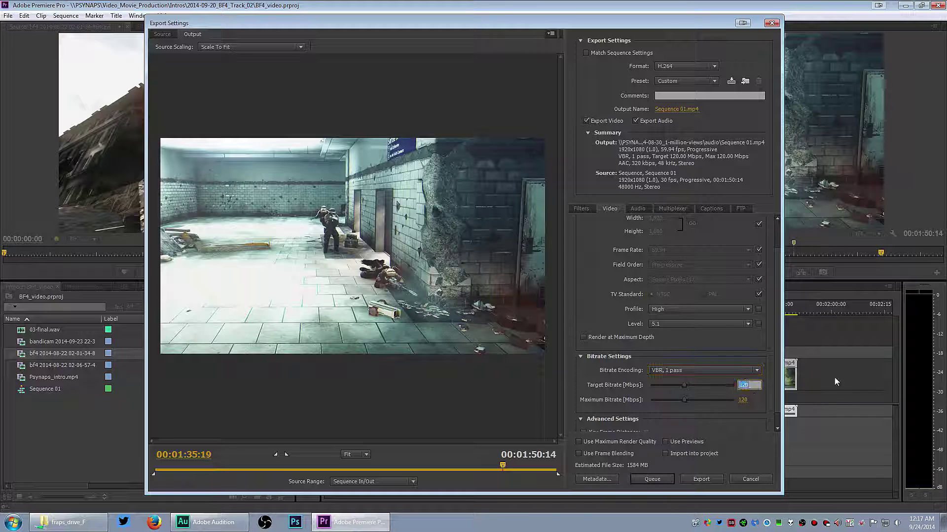
type("25")
left_click(750, 400)
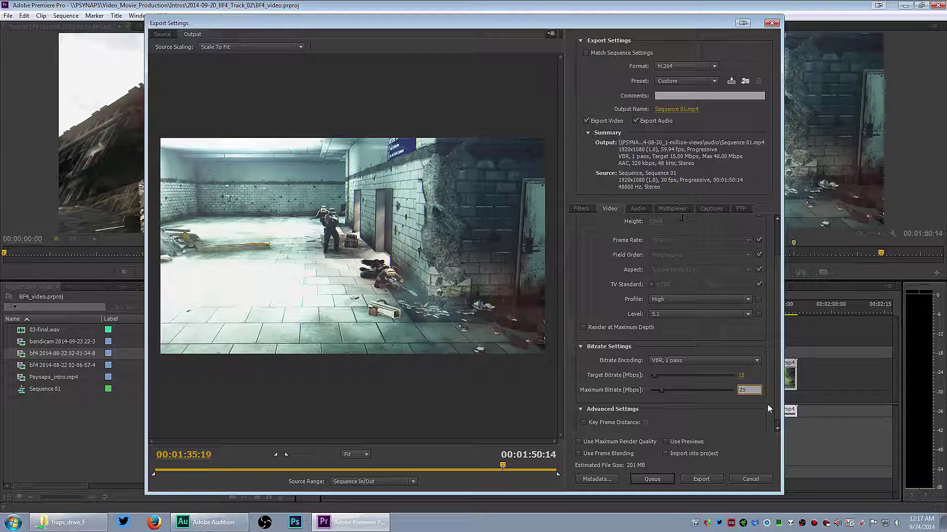
left_click(767, 405)
left_click_drag(776, 367, 778, 377)
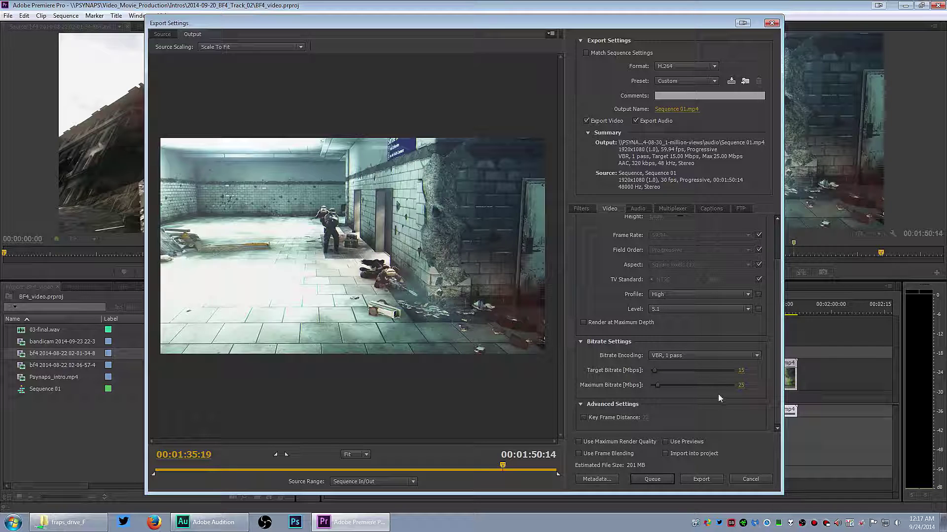
Set the export audio codec to AAC with an audio bitrate of 320 kbps.
left_click(649, 208)
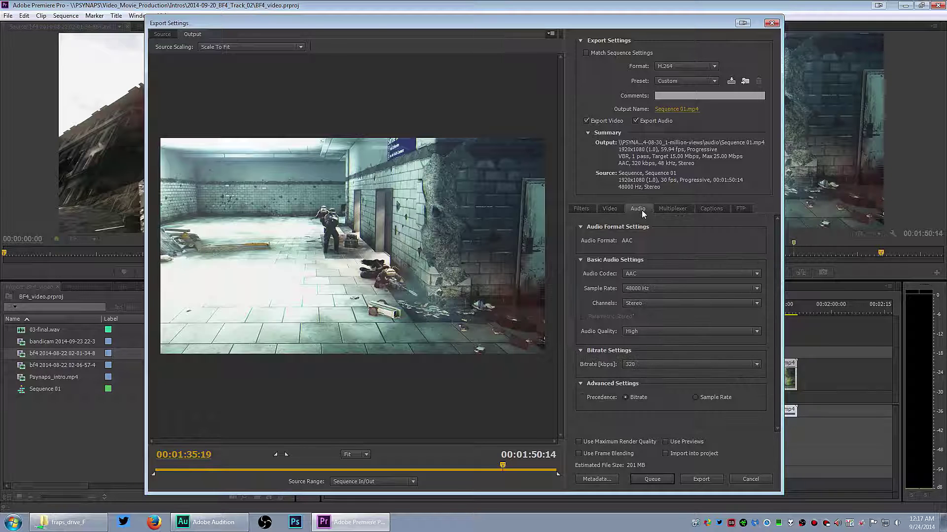
left_click(647, 362)
left_click(643, 352)
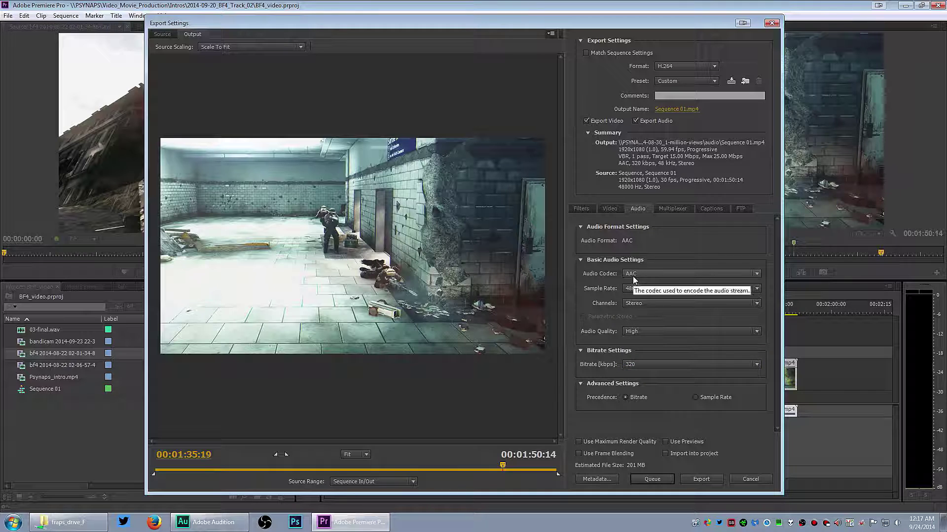
left_click(645, 273)
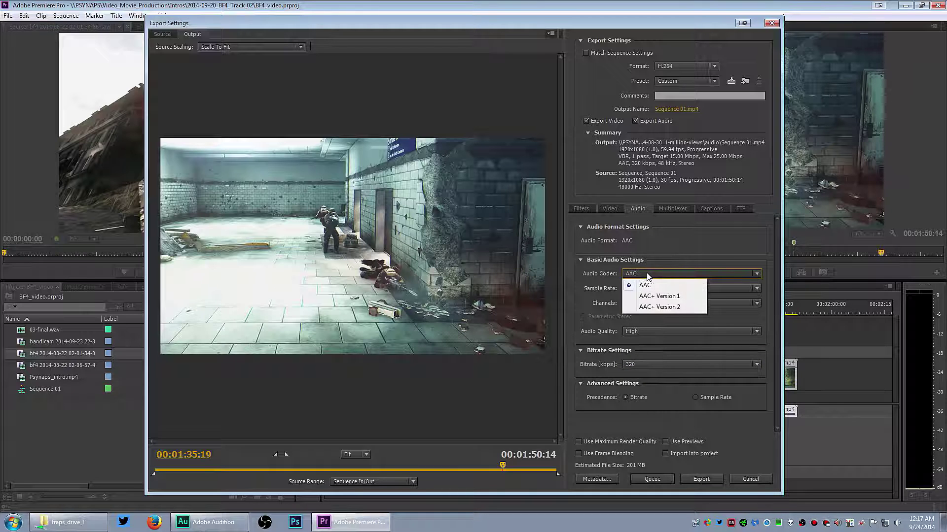
left_click(645, 284)
left_click(639, 365)
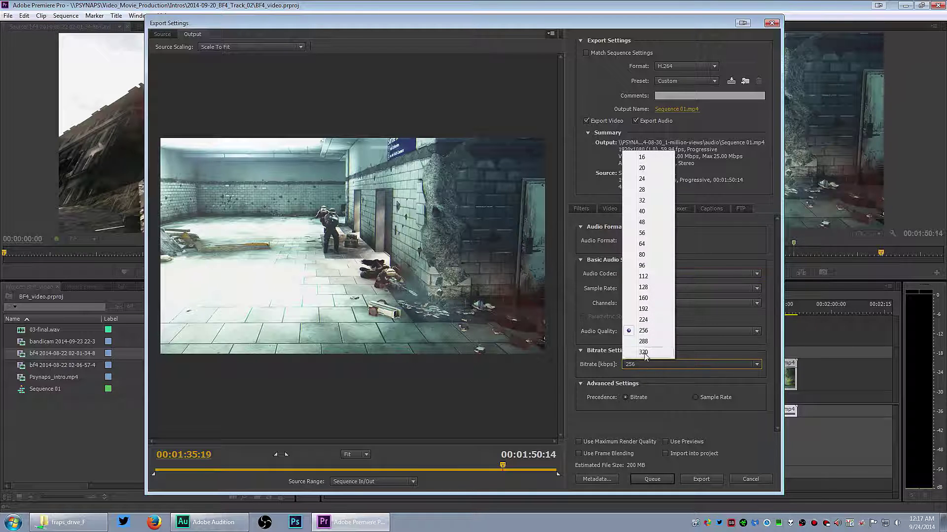
left_click(643, 352)
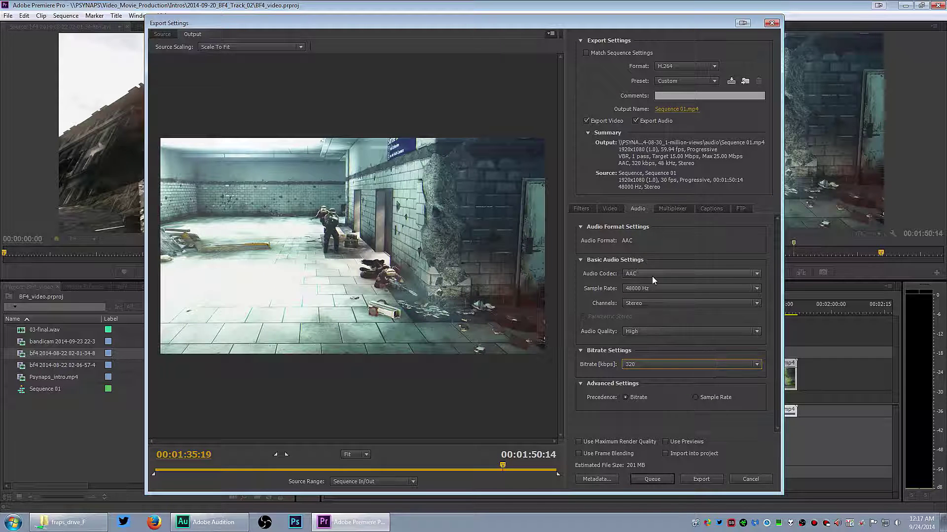
Try audio bitrates of 192 and 256 kbps, and close the export settings without exporting.
left_click(651, 365)
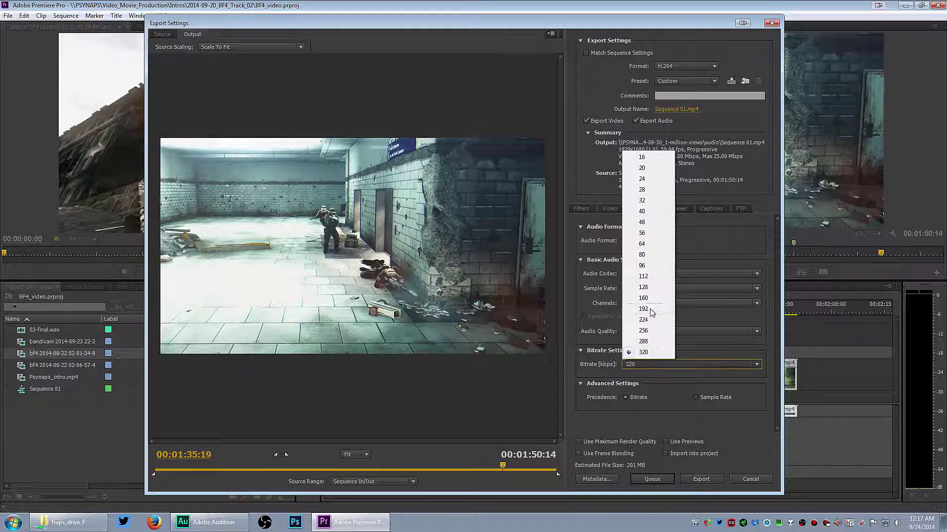
left_click(642, 309)
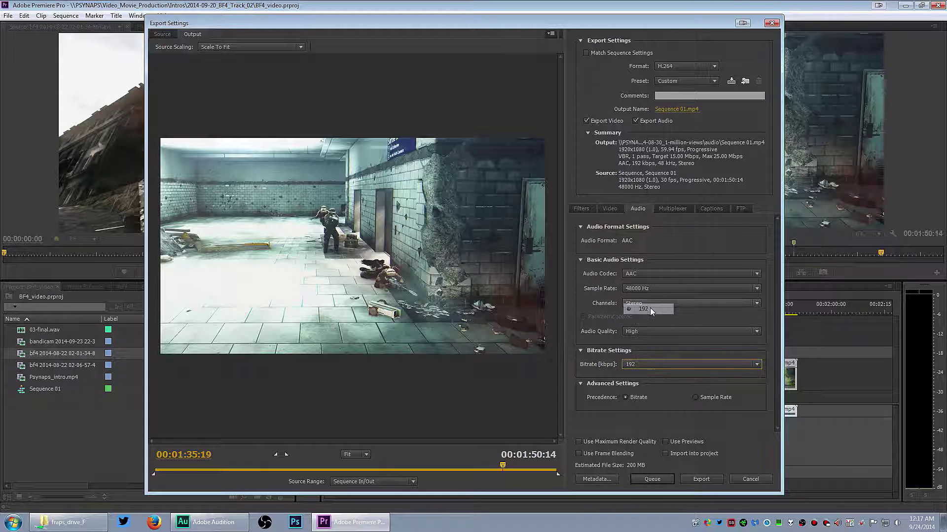
left_click(644, 365)
left_click(646, 333)
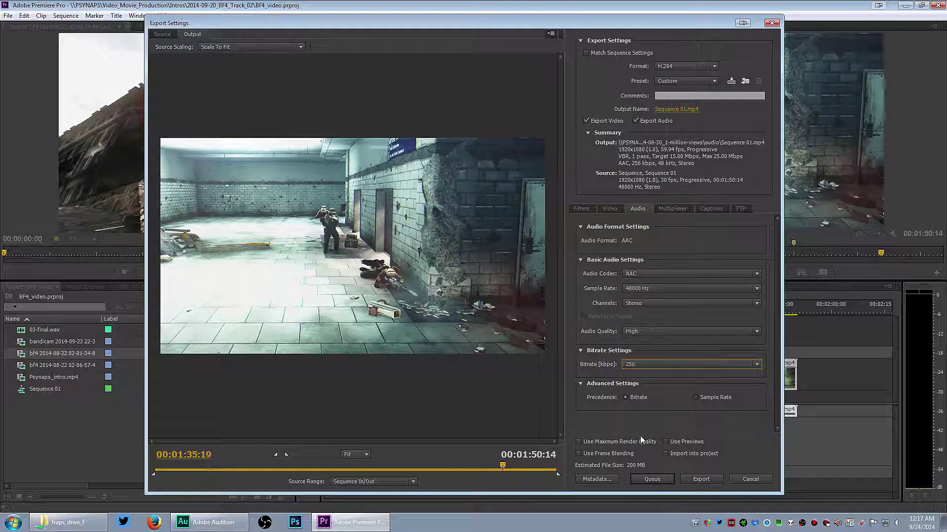
left_click(754, 479)
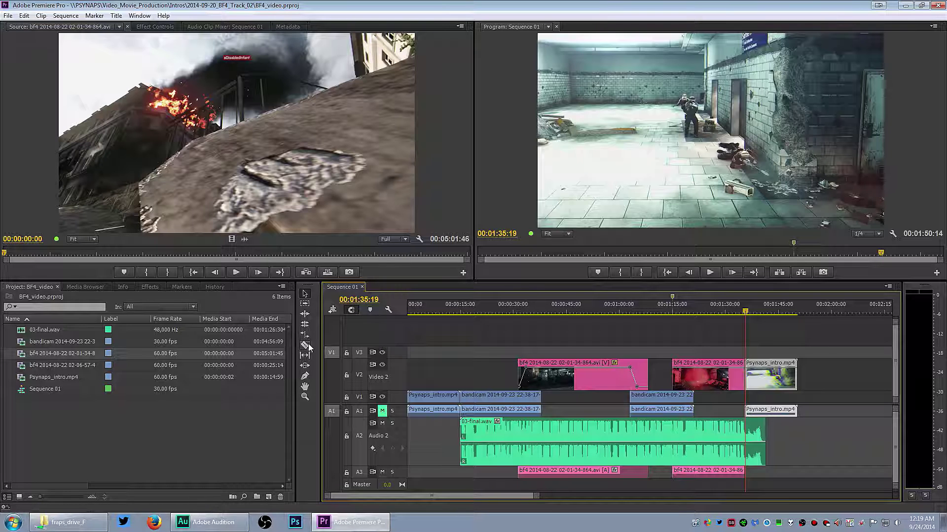
Activate the Pen tool for working on the keyframes of the first gameplay clip on Video 2.
left_click(305, 377)
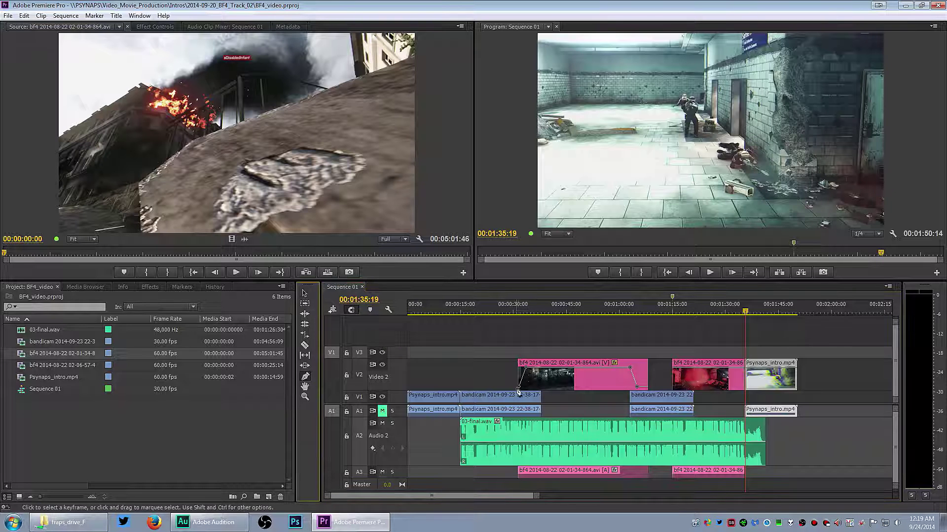